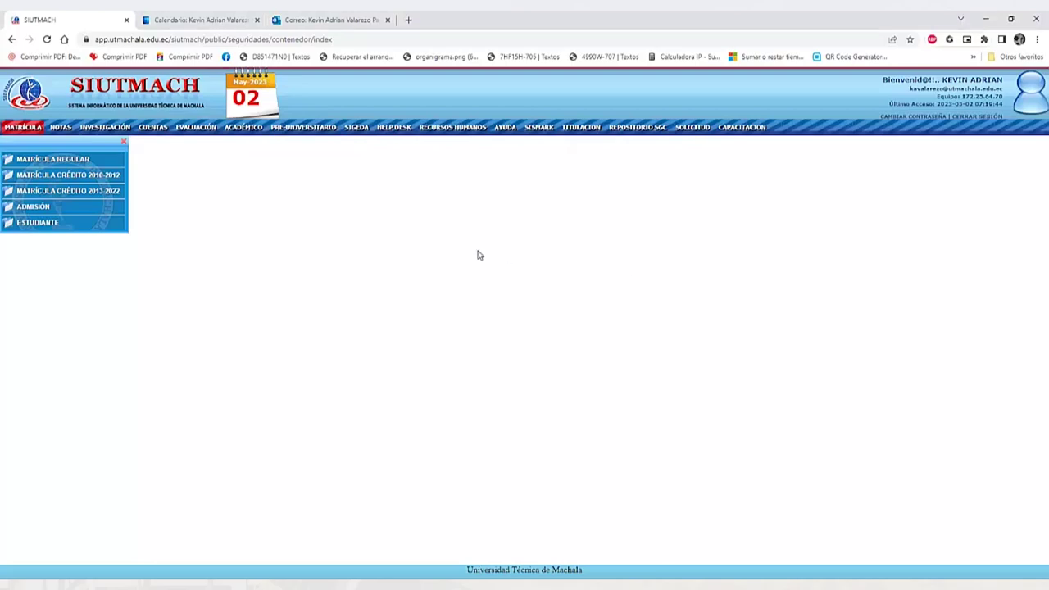
# Open the teacher's Convocar form under Académico, Tutorías, Docente, and hide the side menu.
pyautogui.click(243, 131)
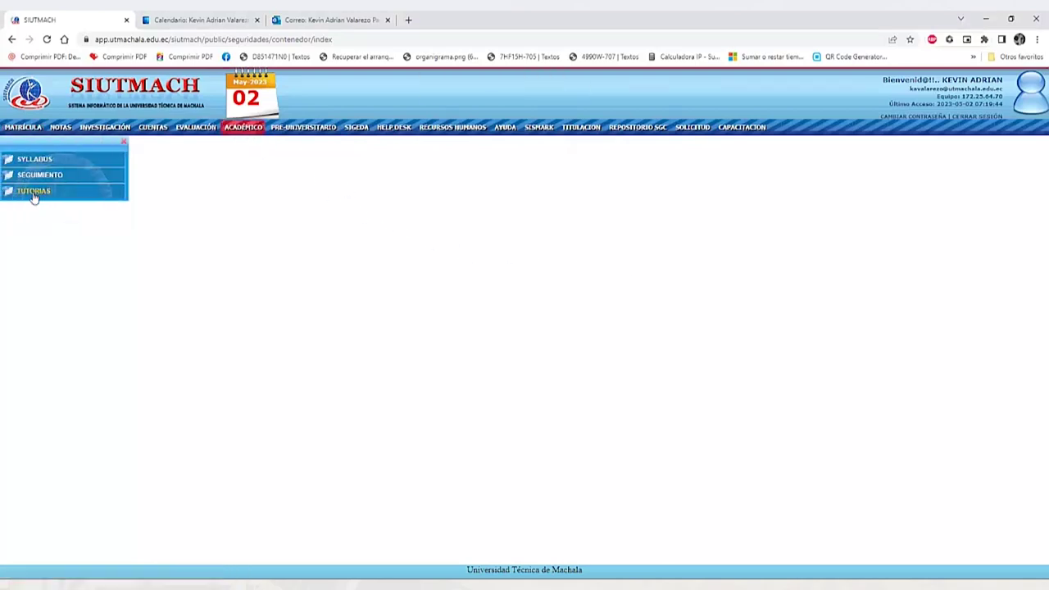
pyautogui.click(34, 194)
pyautogui.click(36, 237)
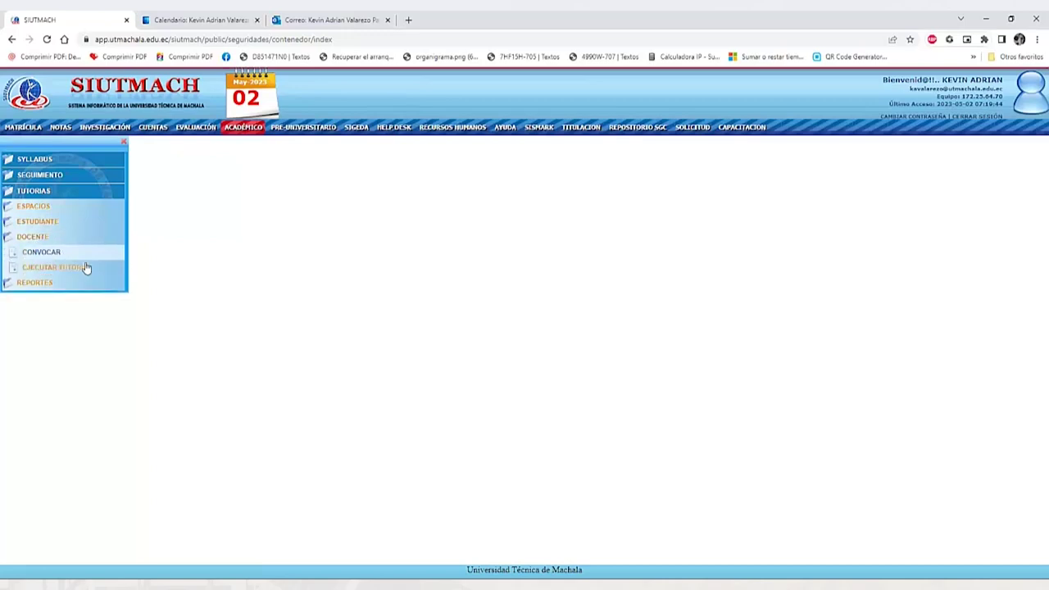
pyautogui.click(47, 252)
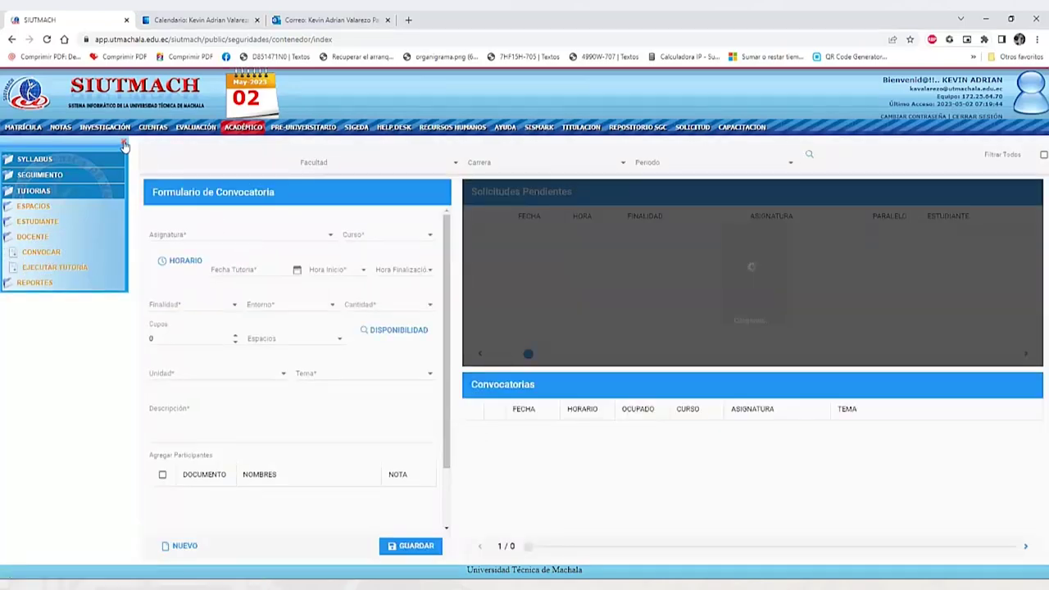
pyautogui.click(124, 145)
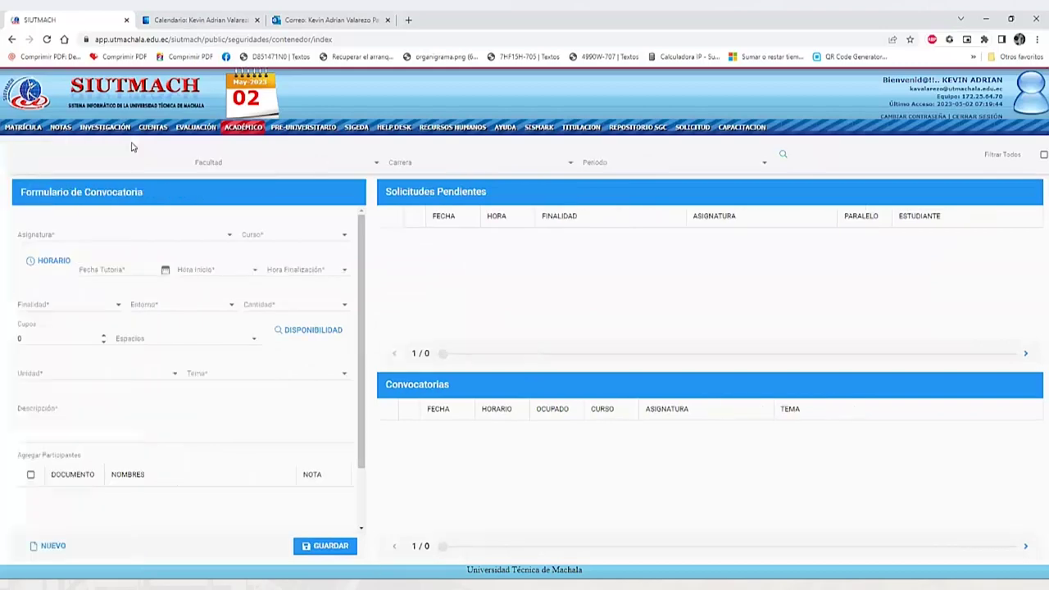
# Filter the records by Facultad de Ciencias Químicas y de la Salud, career MEDICINA and period 2023-1 todos los niveles.
pyautogui.click(373, 166)
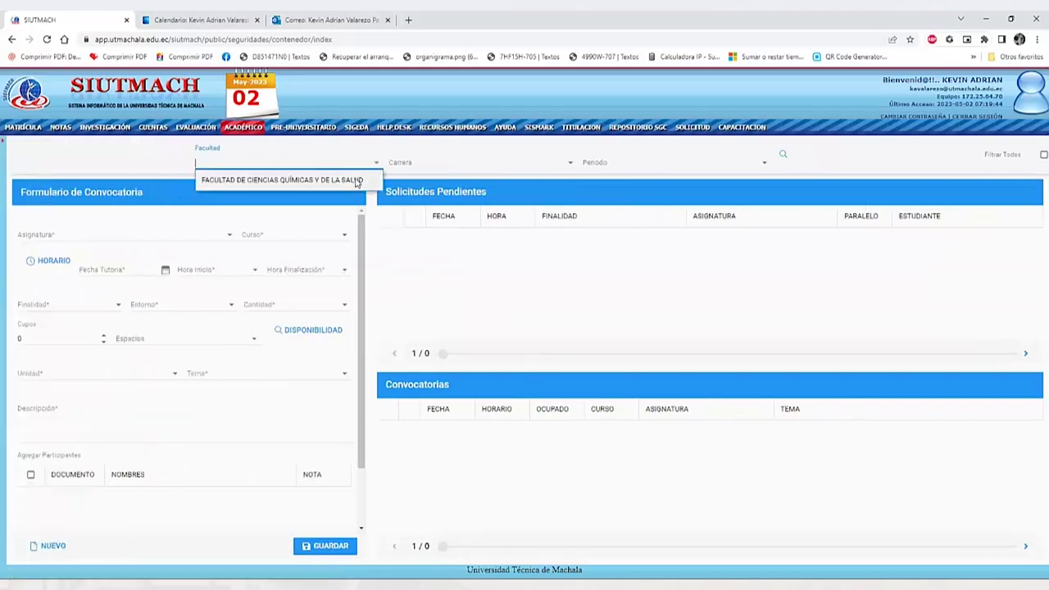
pyautogui.click(357, 180)
pyautogui.click(574, 166)
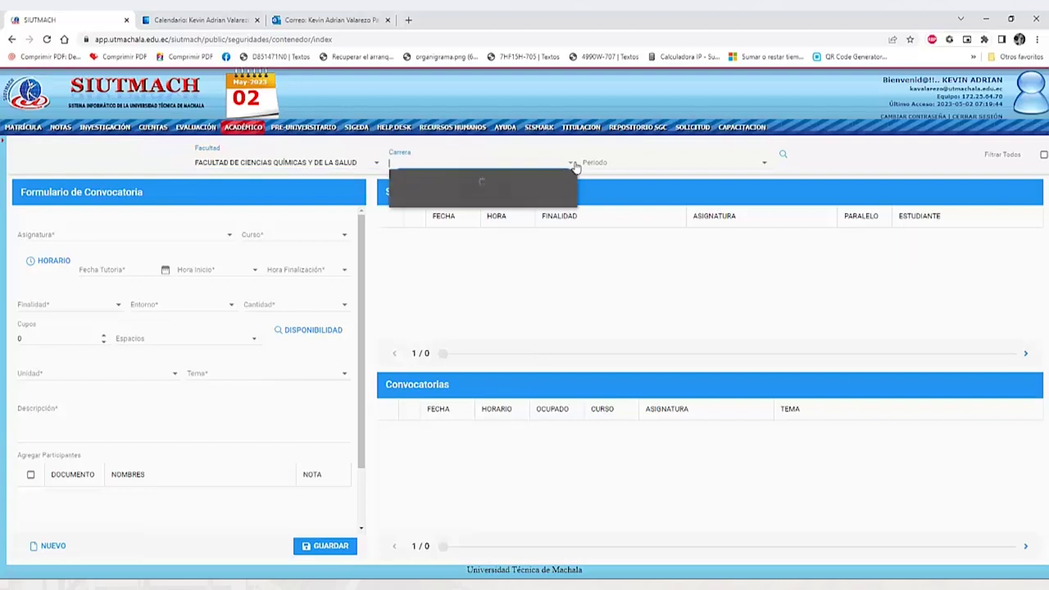
pyautogui.click(503, 188)
pyautogui.click(768, 166)
pyautogui.click(771, 179)
pyautogui.click(784, 157)
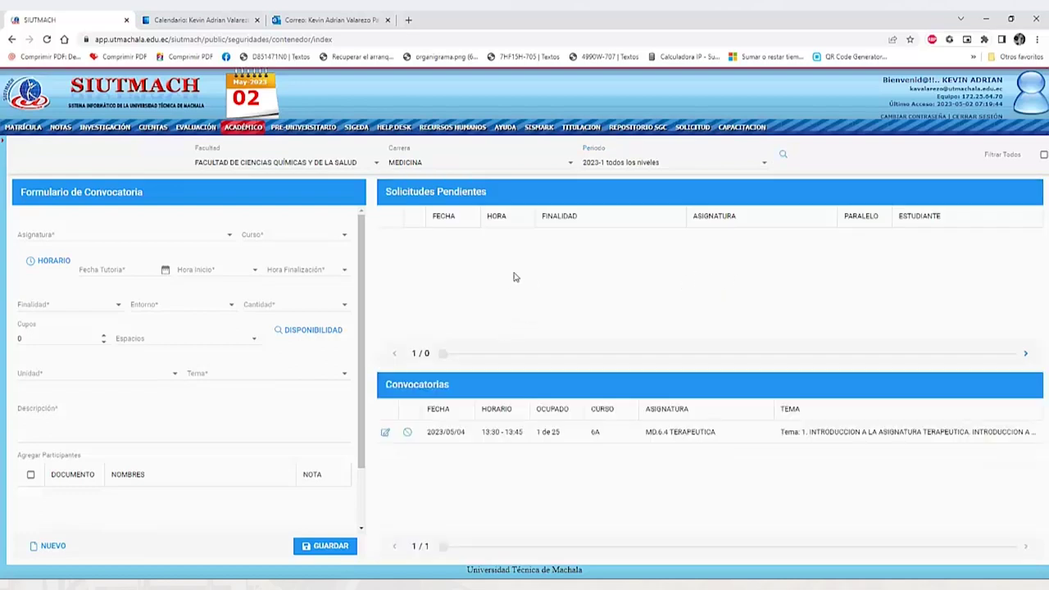
# Choose the subject MD.6.4 TERAPEUTICA and the course SEXTO A in the convocation form.
pyautogui.click(228, 238)
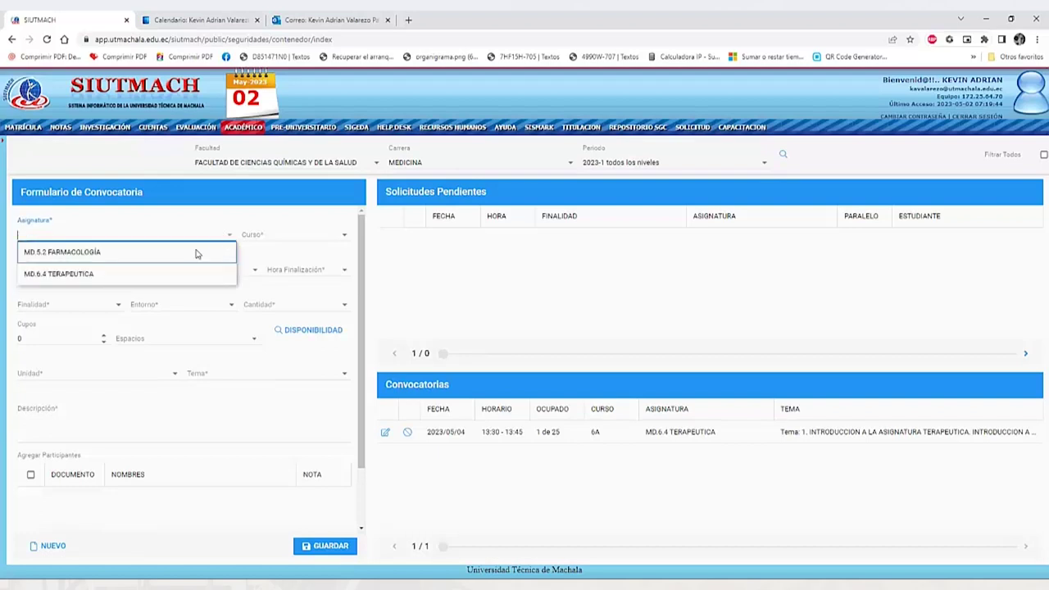
pyautogui.click(138, 274)
pyautogui.click(347, 237)
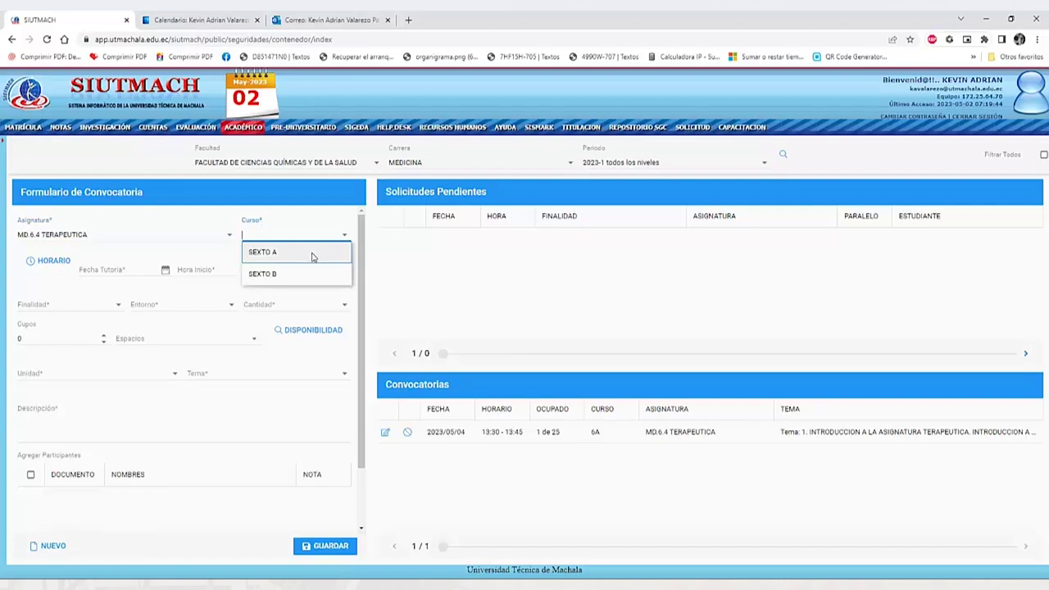
pyautogui.click(313, 256)
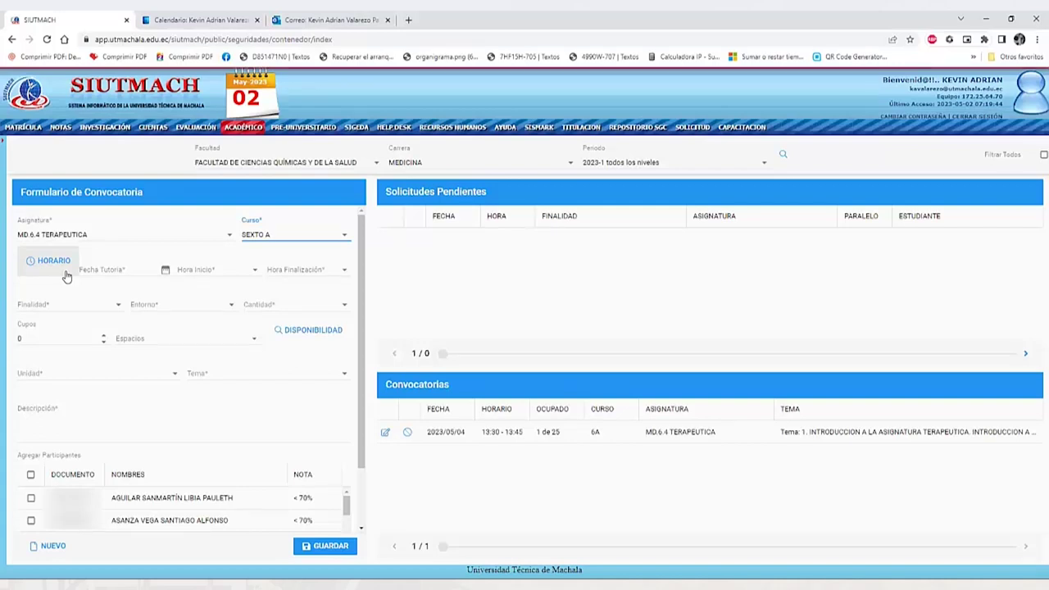
# Review the days and the start and end hours in the tutoring schedule.
pyautogui.click(54, 263)
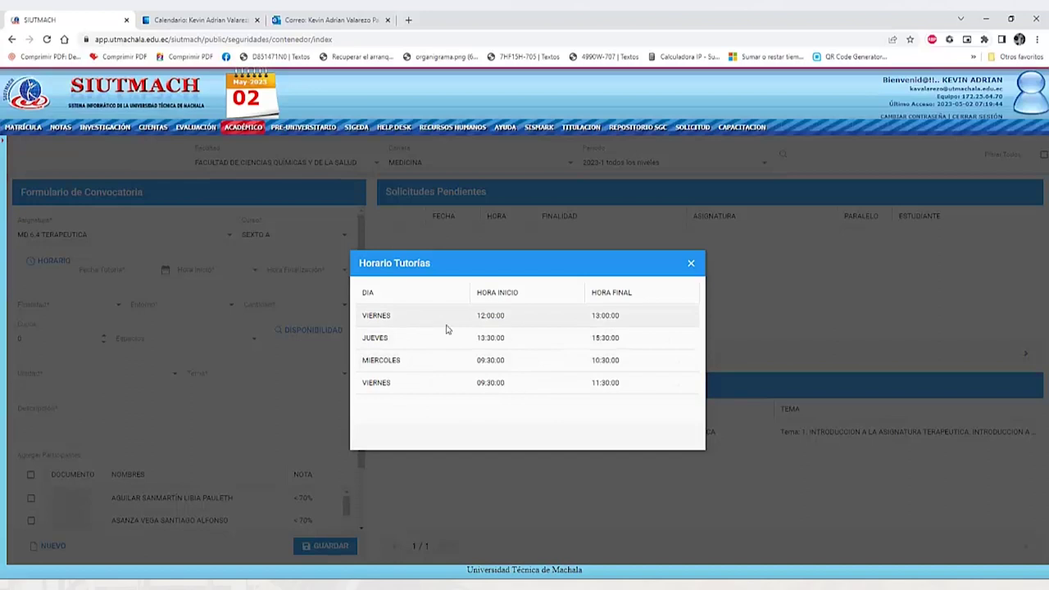
pyautogui.click(691, 267)
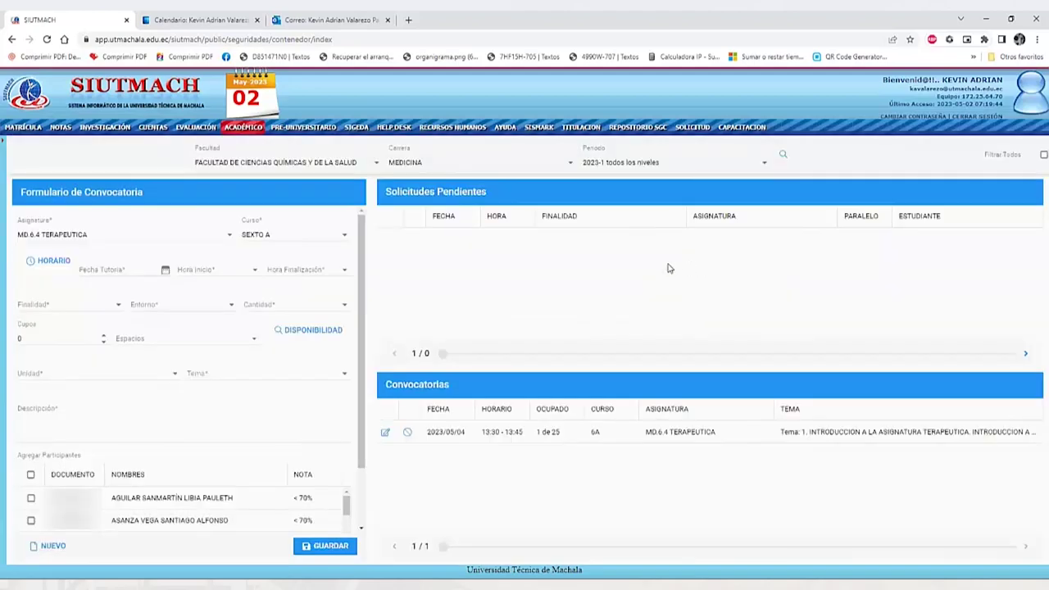
pyautogui.click(164, 275)
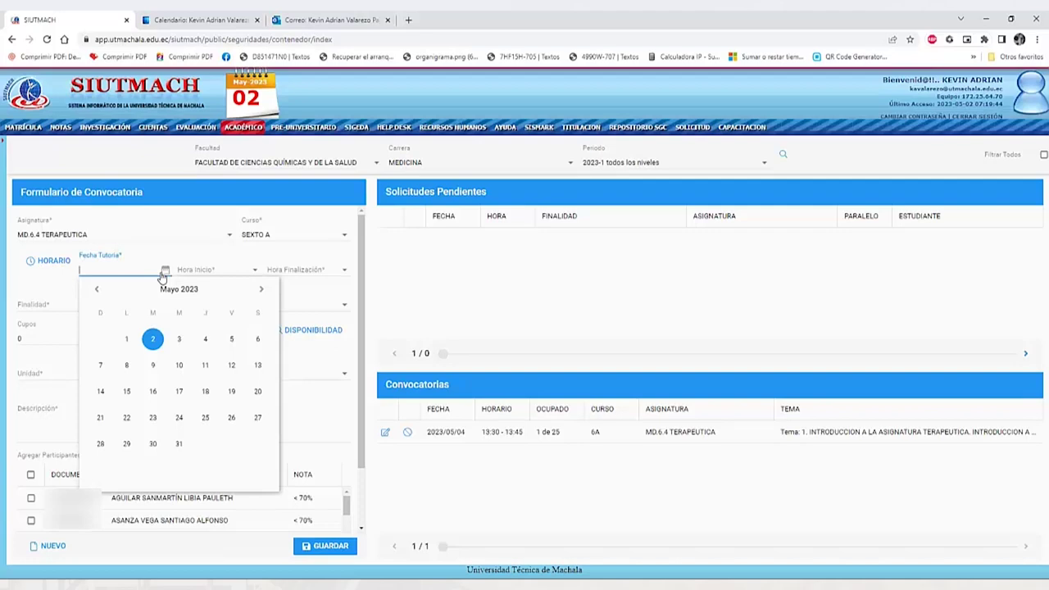
pyautogui.click(50, 262)
pyautogui.click(49, 262)
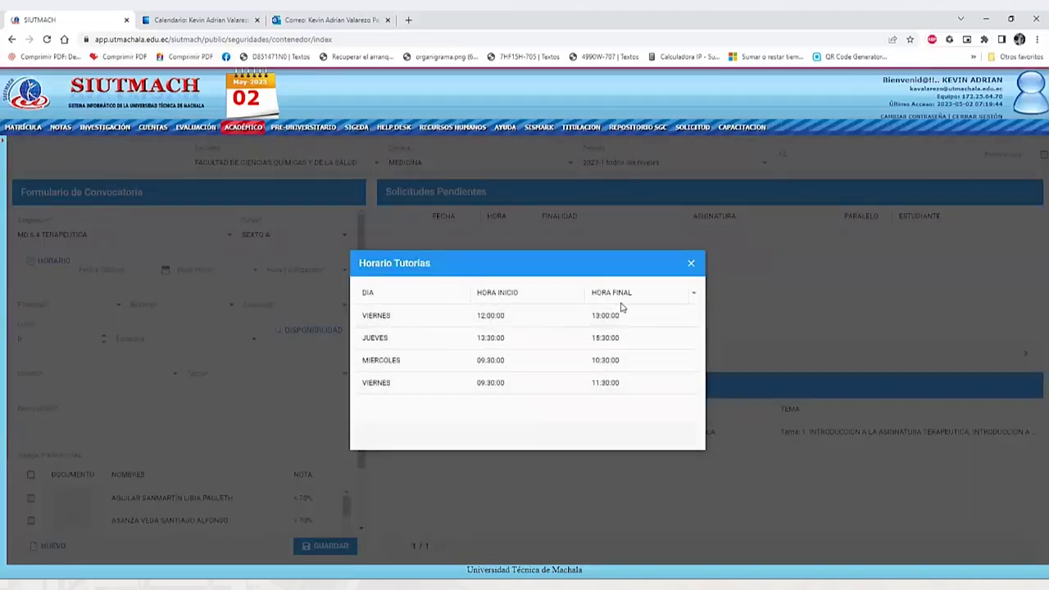
pyautogui.click(691, 263)
# Try to set the tutoring date to 1 May 2023.
pyautogui.click(165, 271)
pyautogui.click(124, 348)
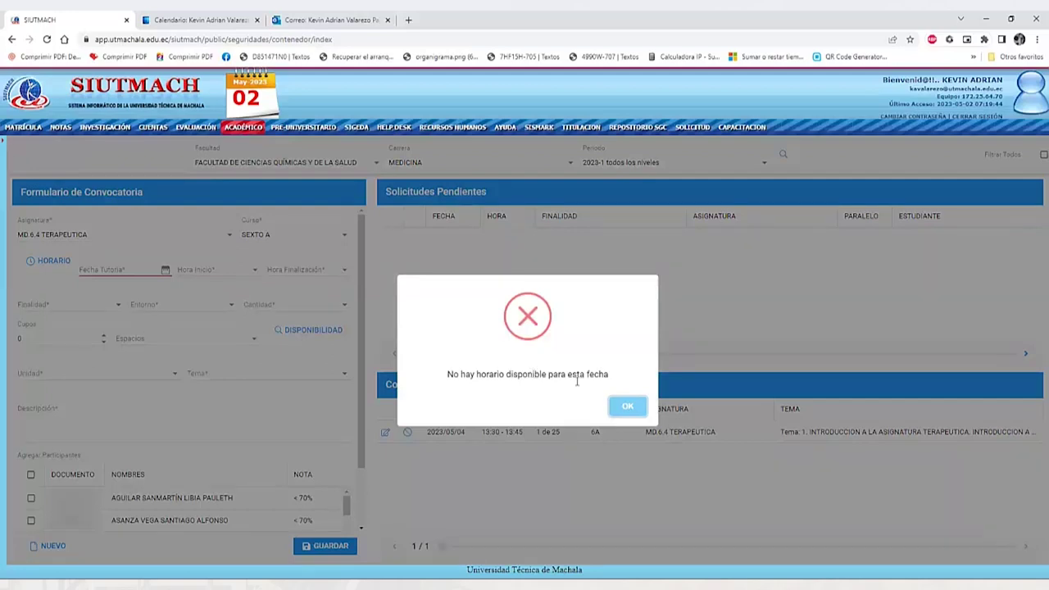
pyautogui.click(627, 408)
# Set the tutoring date to 2023/05/04 and check the Thursday hours in the tutoring schedule.
pyautogui.click(165, 271)
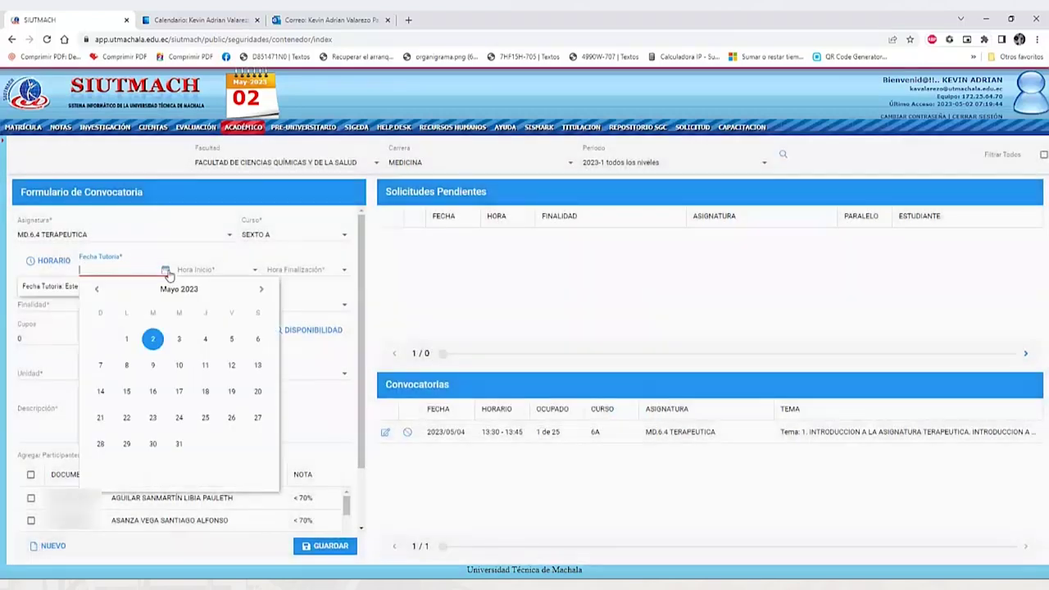
pyautogui.click(206, 341)
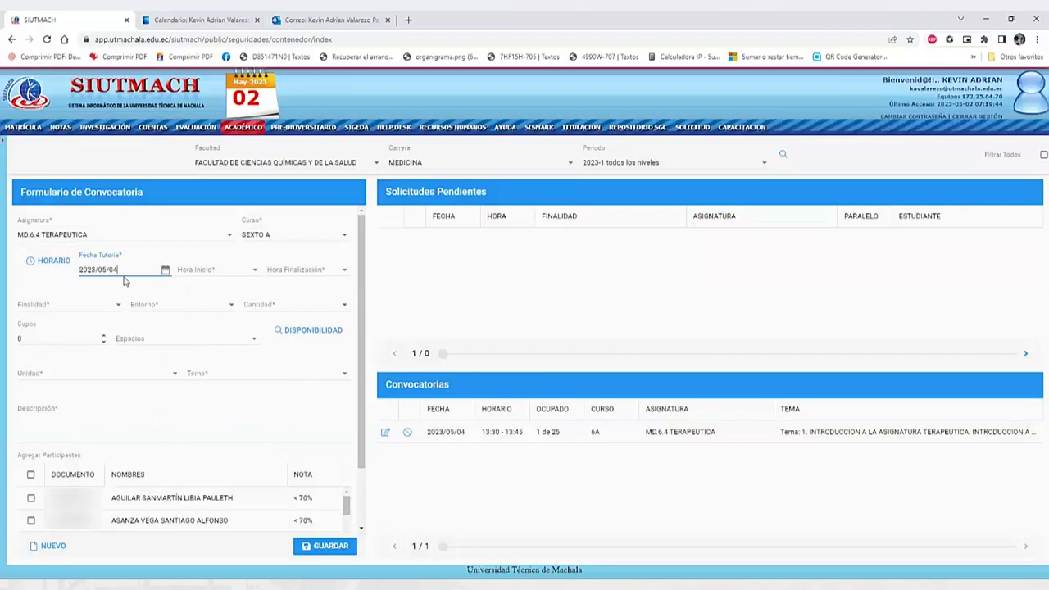
pyautogui.click(51, 261)
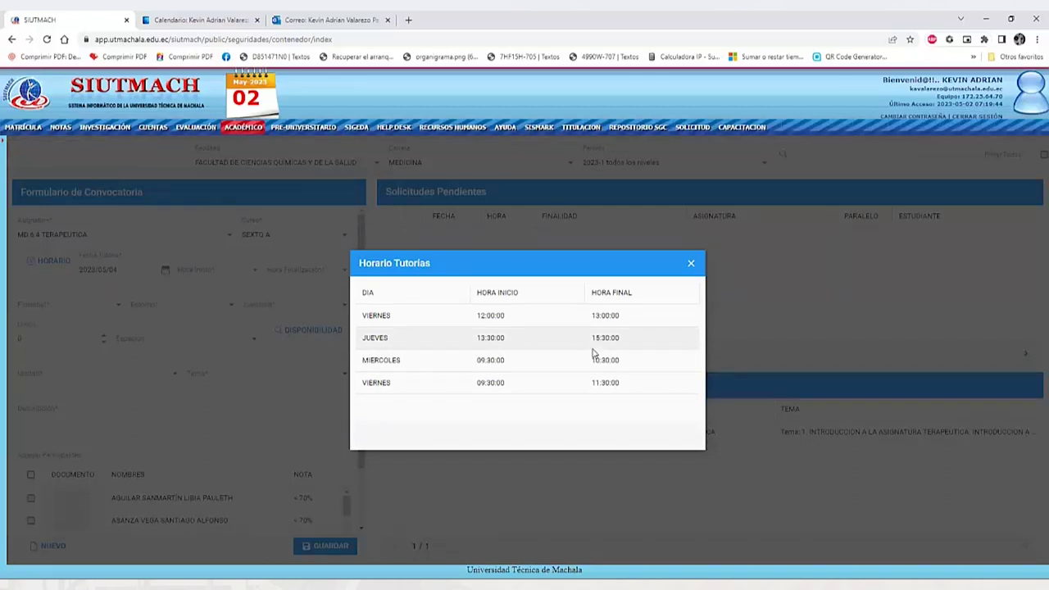
pyautogui.click(690, 265)
# Set the tutoring session's start time to 13:45 and its end time to 14:00.
pyautogui.click(254, 276)
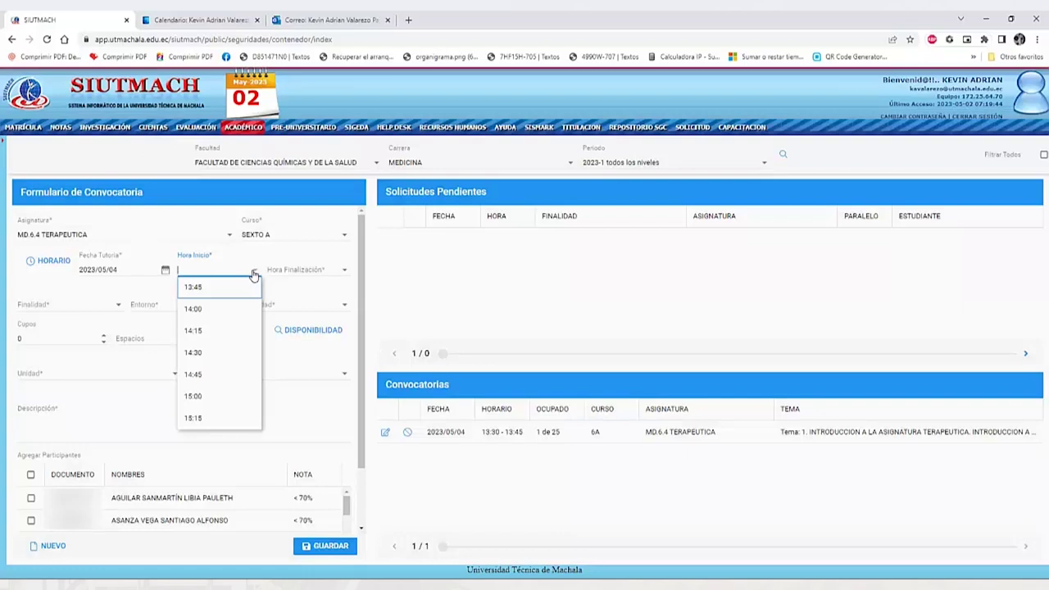
pyautogui.click(206, 289)
pyautogui.click(341, 273)
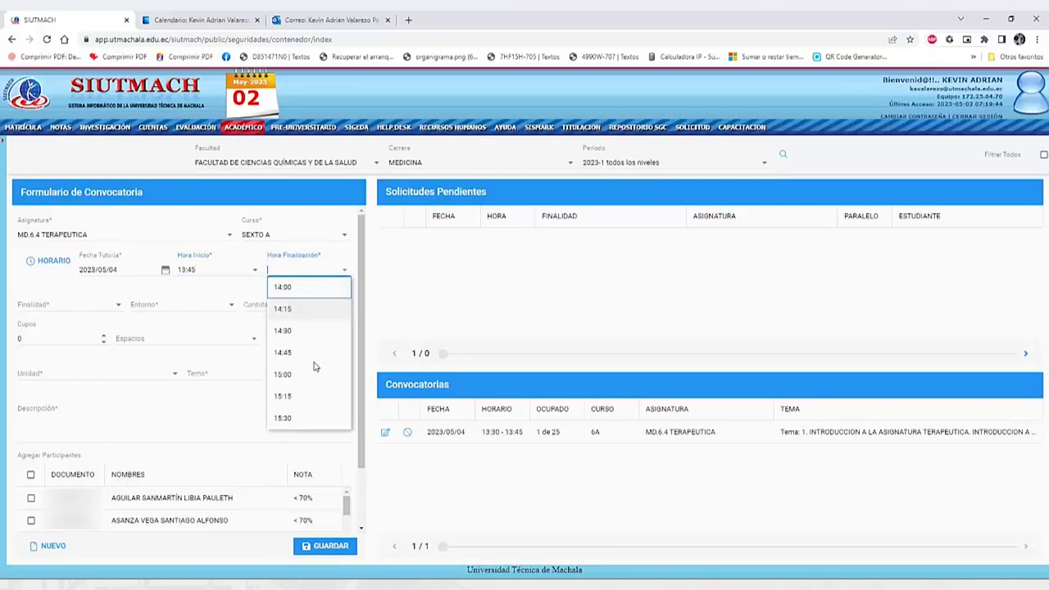
pyautogui.click(294, 291)
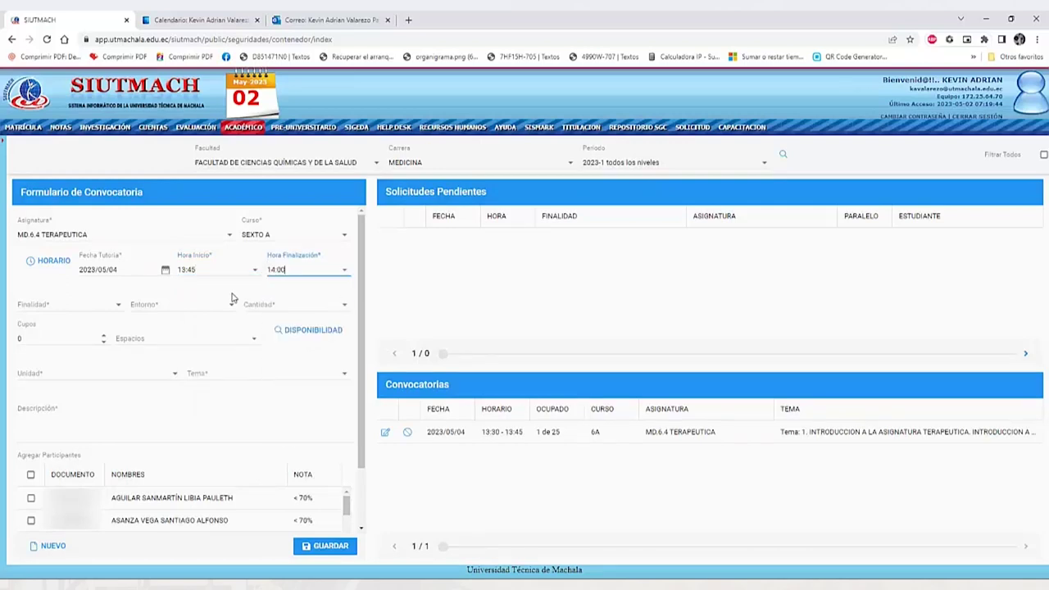
# Set the session's purpose to REFUERZO ACADÉMICO and its environment to PRESENCIAL.
pyautogui.click(118, 305)
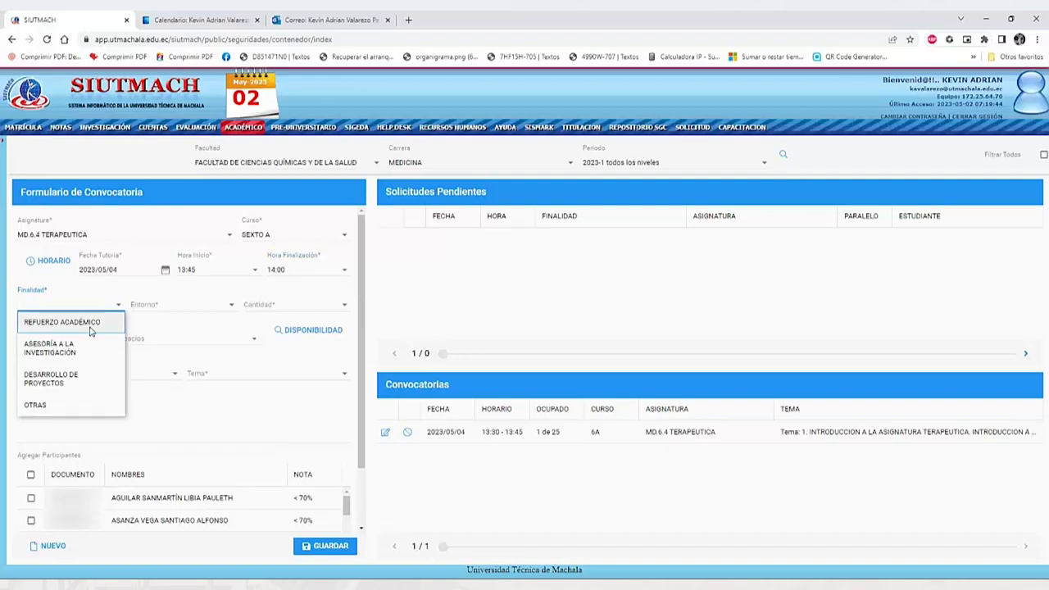
pyautogui.click(91, 329)
pyautogui.click(230, 305)
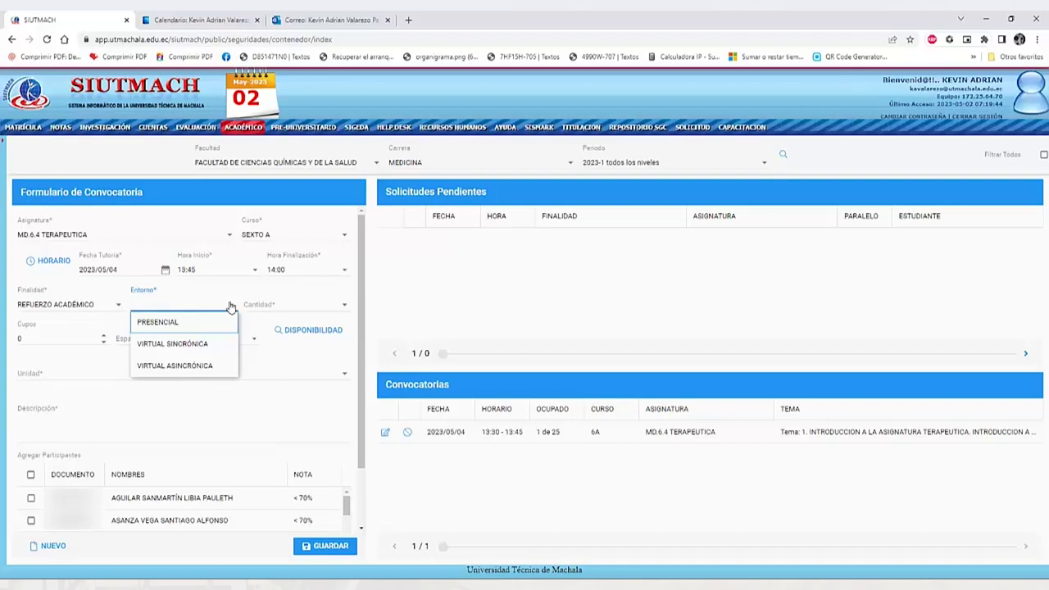
pyautogui.click(218, 324)
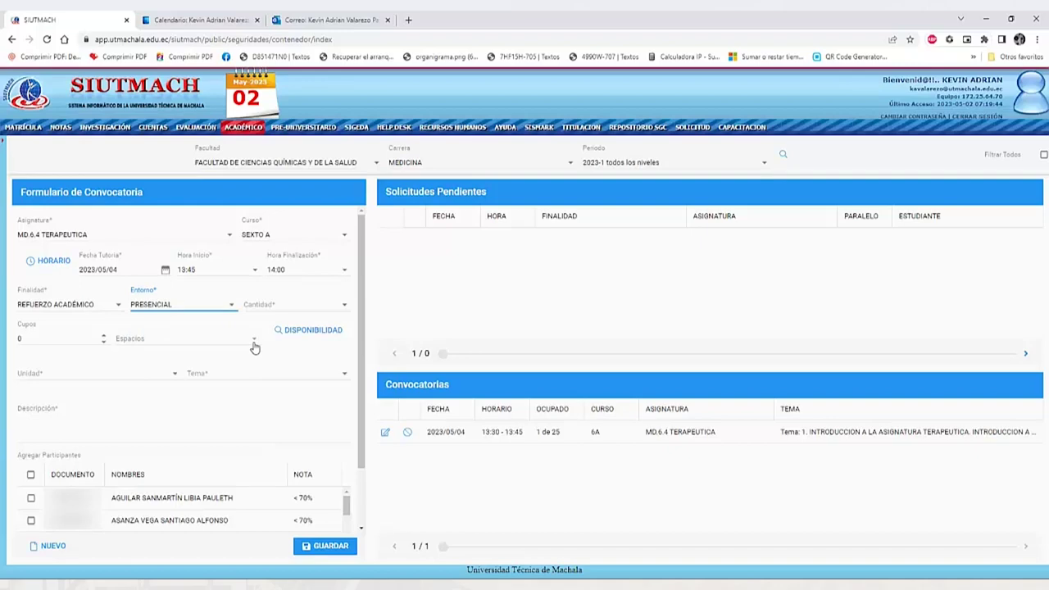
# Assign the space B11-101 | FCQS to the session and set Cantidad to GRUPAL.
pyautogui.click(254, 342)
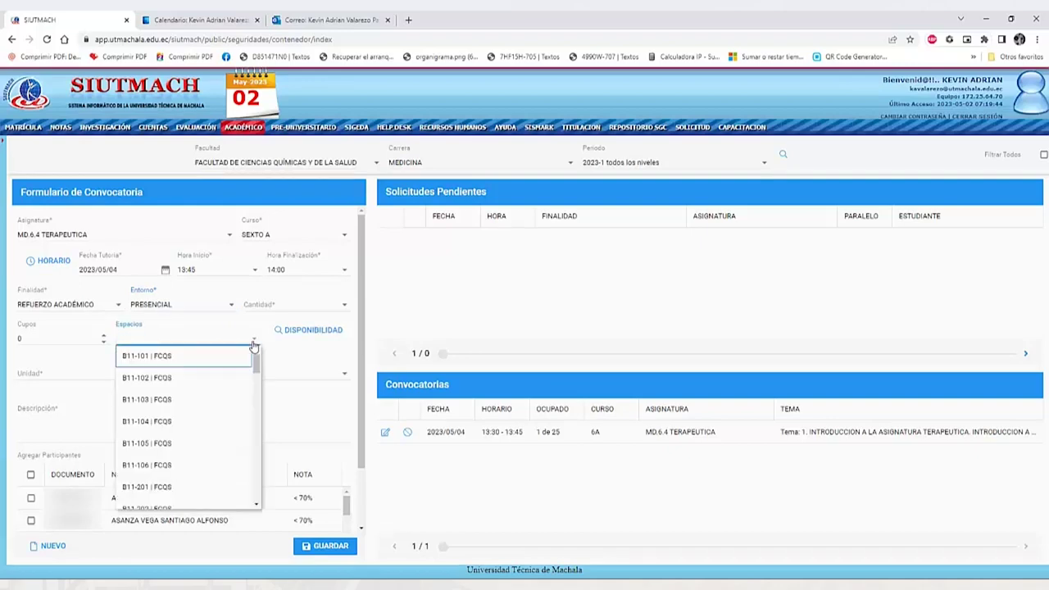
pyautogui.scroll(-3, 241, 366)
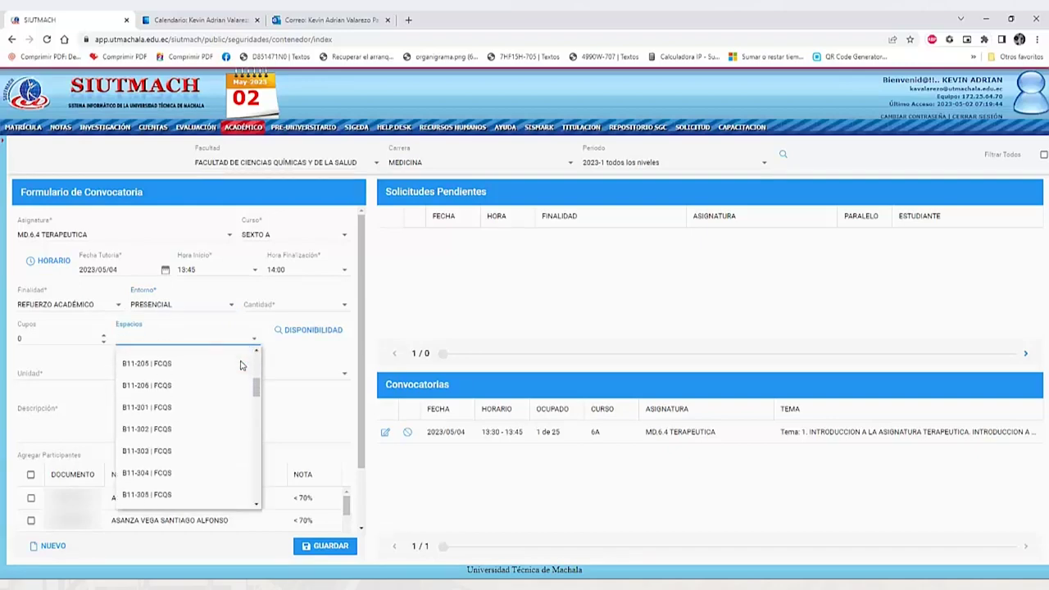
pyautogui.scroll(-6, 241, 366)
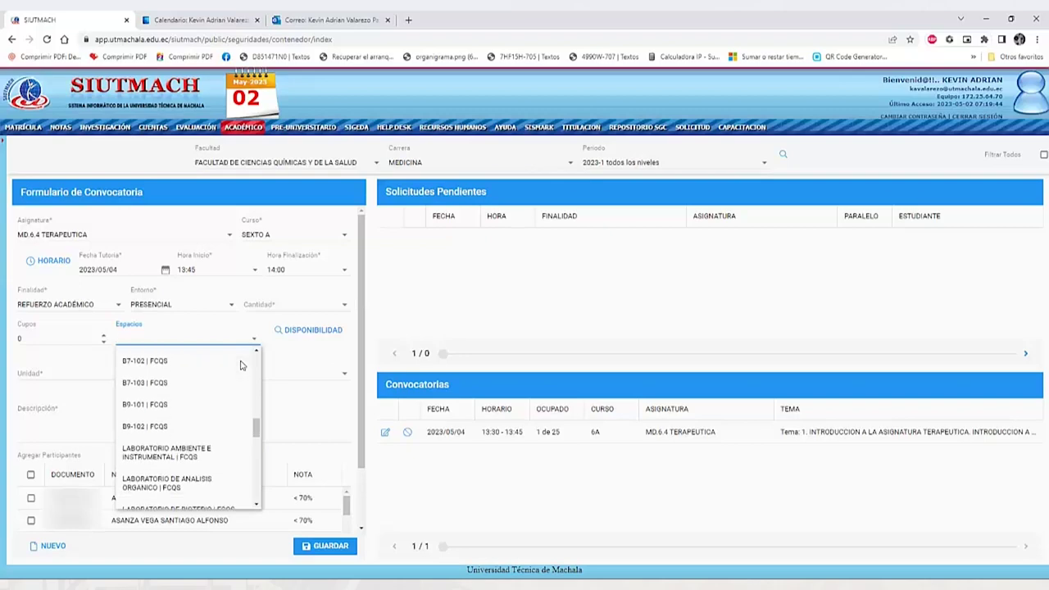
pyautogui.scroll(9, 241, 365)
pyautogui.click(207, 364)
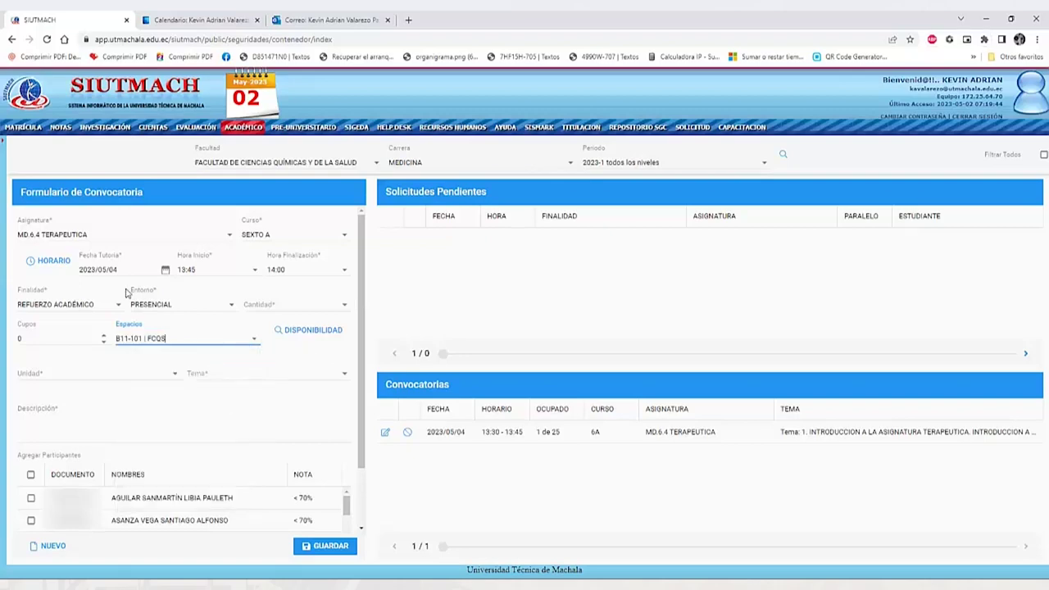
pyautogui.click(343, 309)
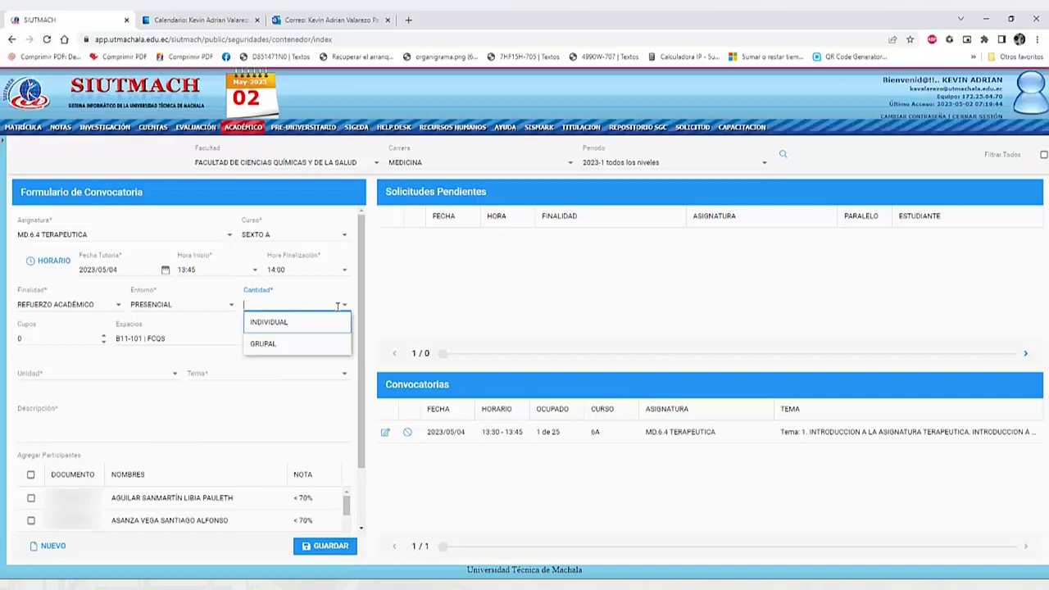
pyautogui.click(314, 346)
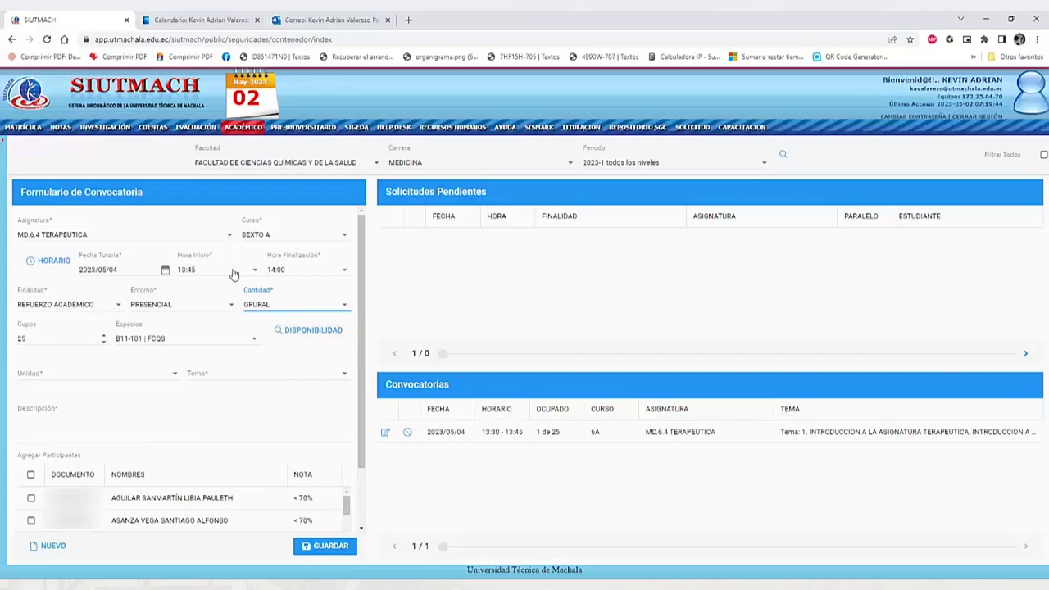
# Choose Unidad I on therapy as the unit and Tema 1, INTRODUCCION A LA ASIGNATURA TERAPEUTICA, as the topic.
pyautogui.click(172, 376)
pyautogui.click(123, 395)
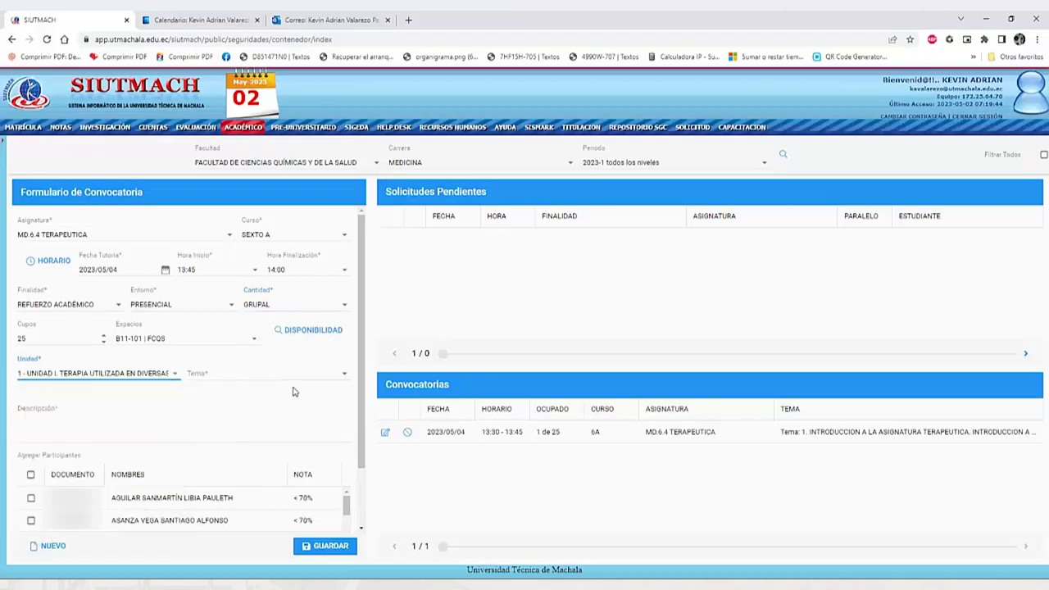
pyautogui.click(341, 376)
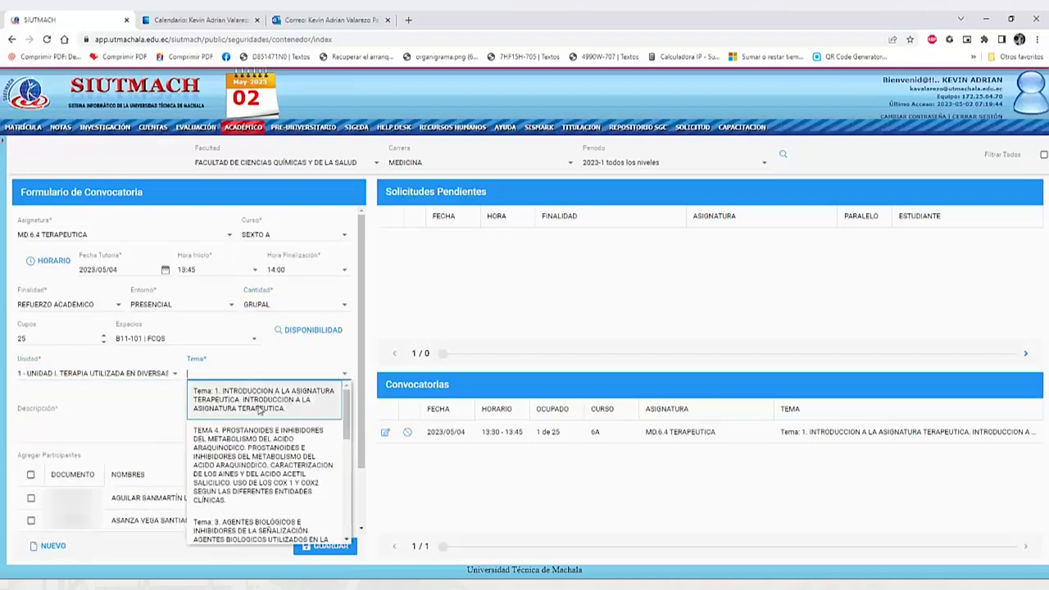
pyautogui.scroll(-6, 260, 409)
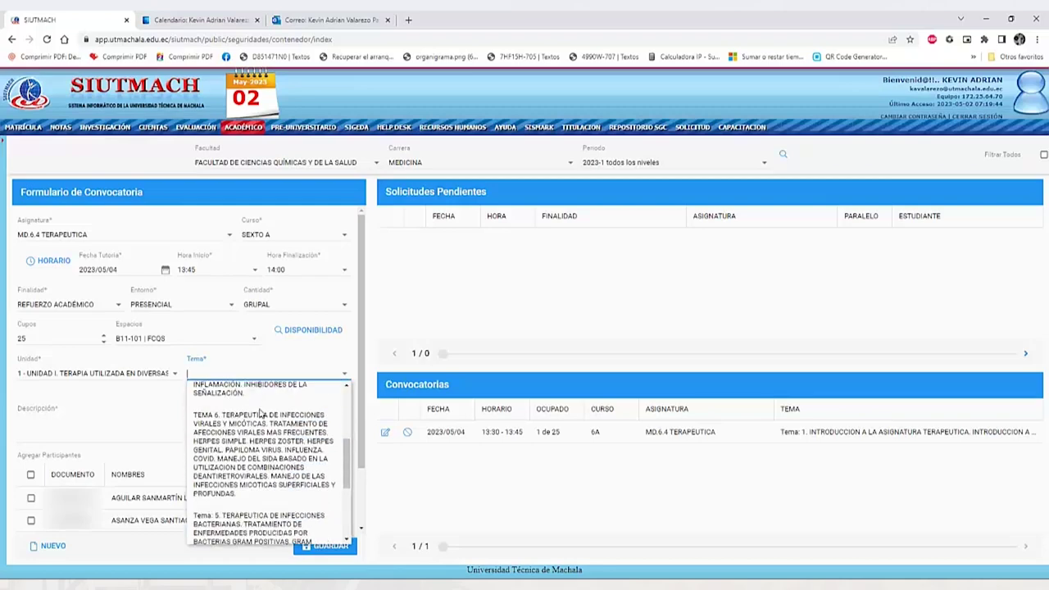
pyautogui.scroll(6, 260, 416)
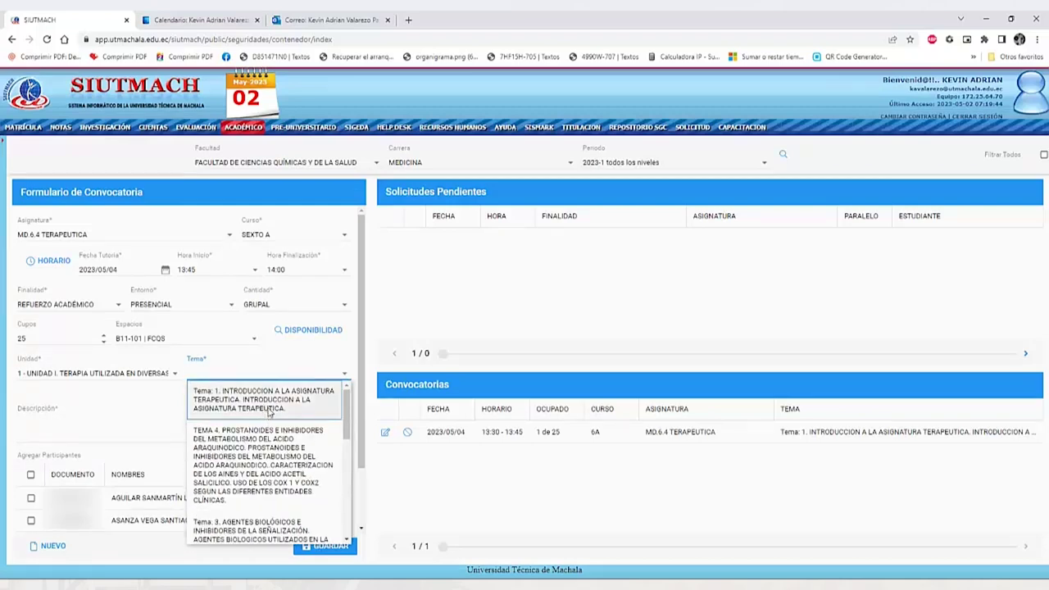
pyautogui.click(264, 408)
# Enter "probando el sistema" as the description of the tutoring session.
pyautogui.click(50, 415)
pyautogui.write('pr')
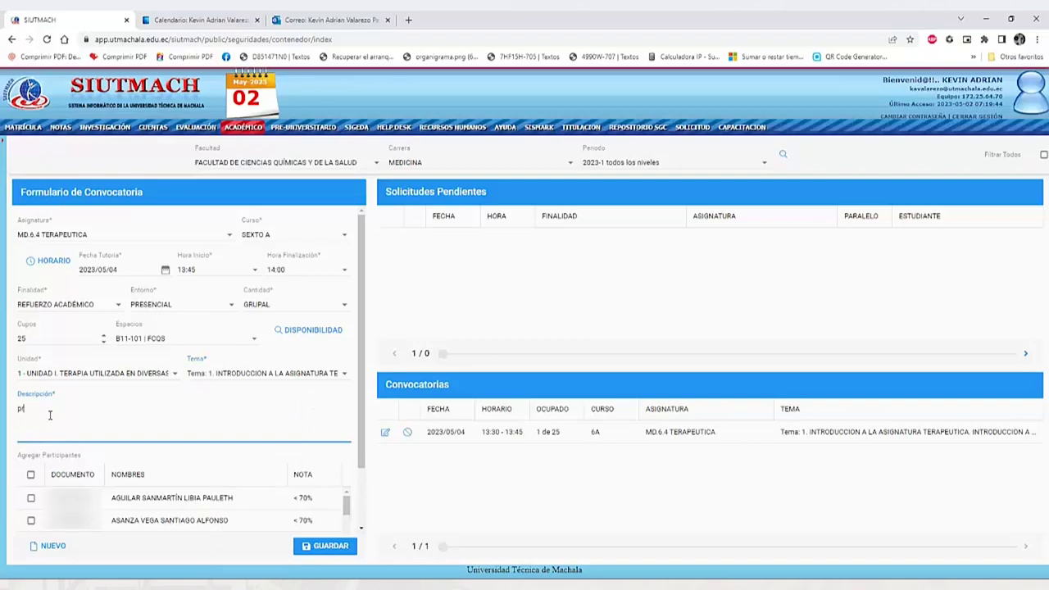
pyautogui.write('obando el sistema')
pyautogui.scroll(-2, 168, 478)
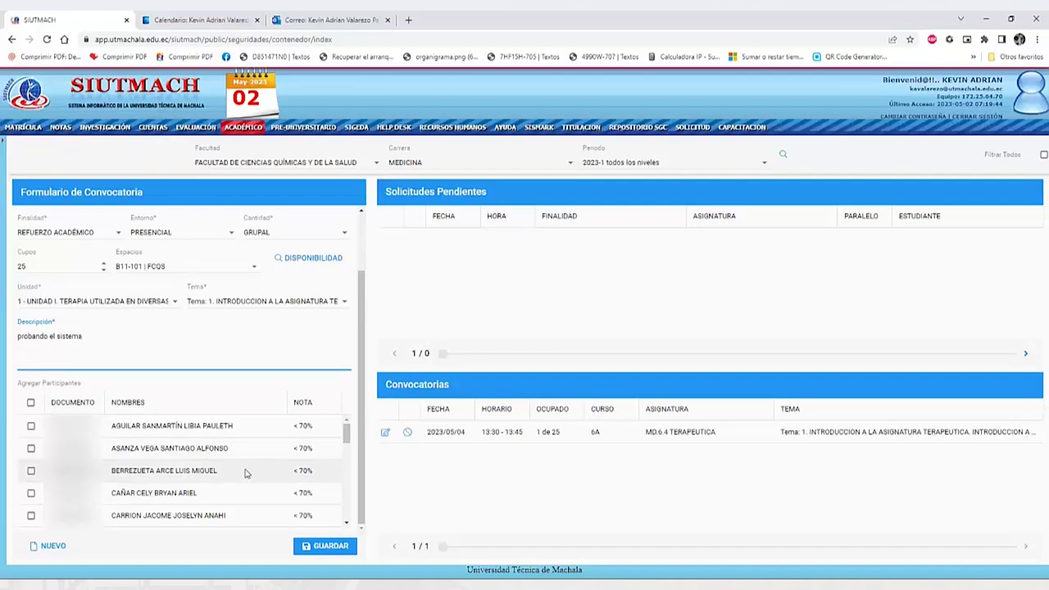
# Add the first student in the participant list to the tutoring session and save the convocation.
pyautogui.click(30, 426)
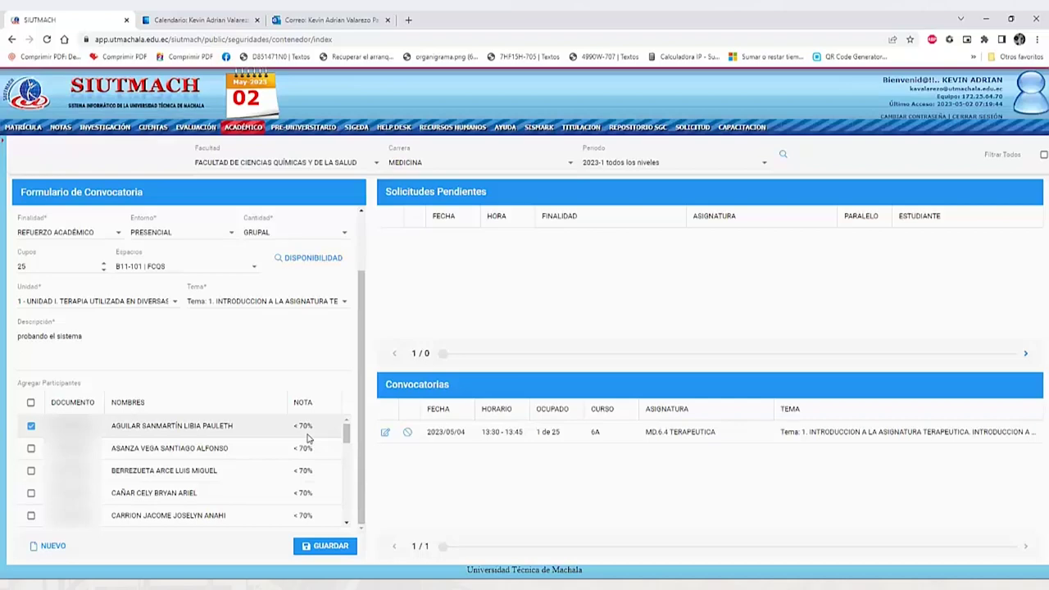
pyautogui.click(327, 549)
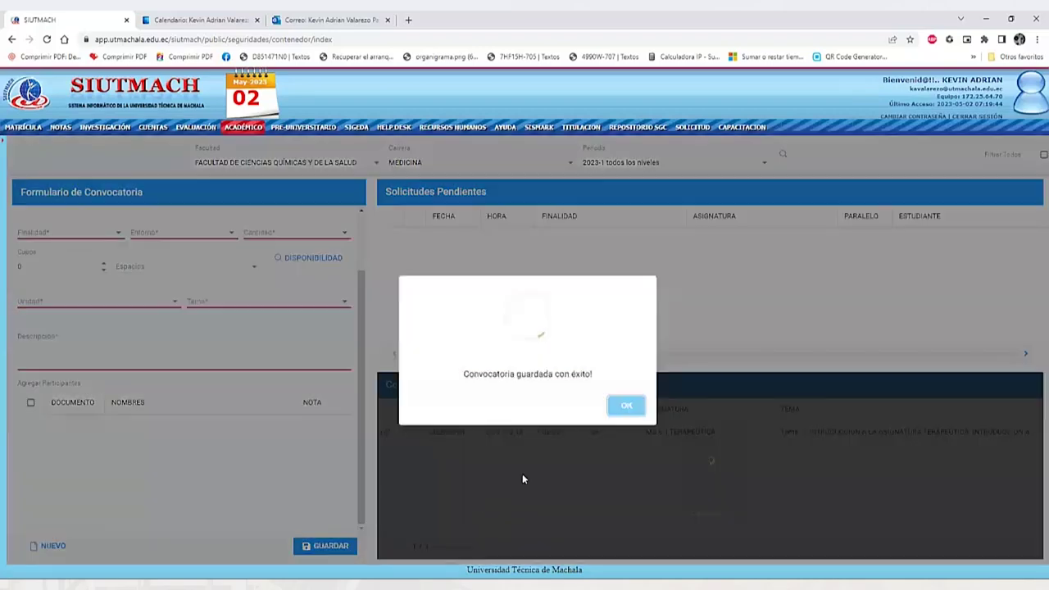
pyautogui.click(627, 406)
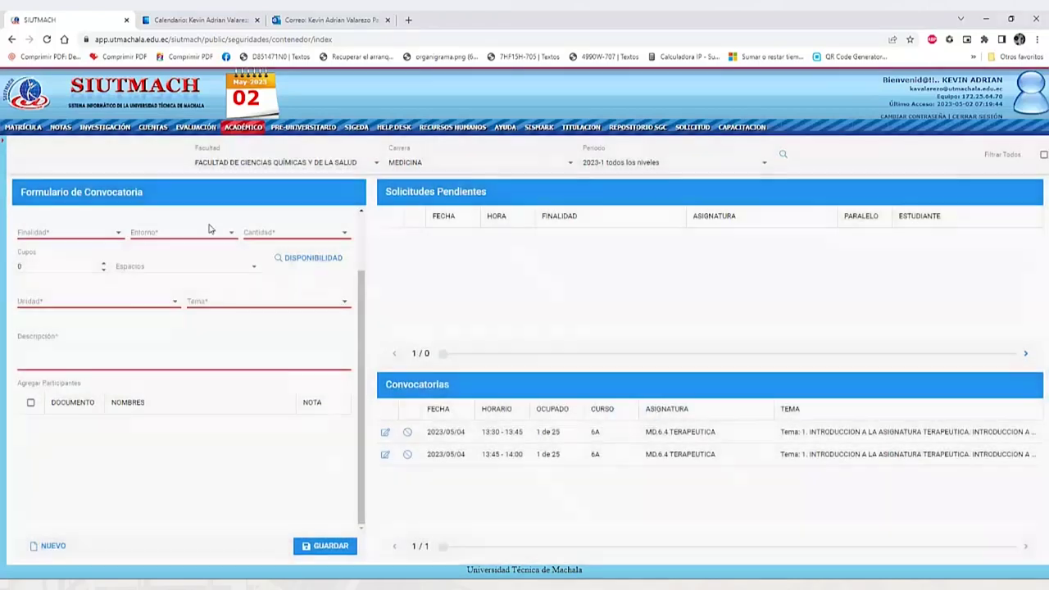
# Switch to the Outlook calendar and review the full details of the 13:45 tutoring event on 4 May.
pyautogui.click(207, 19)
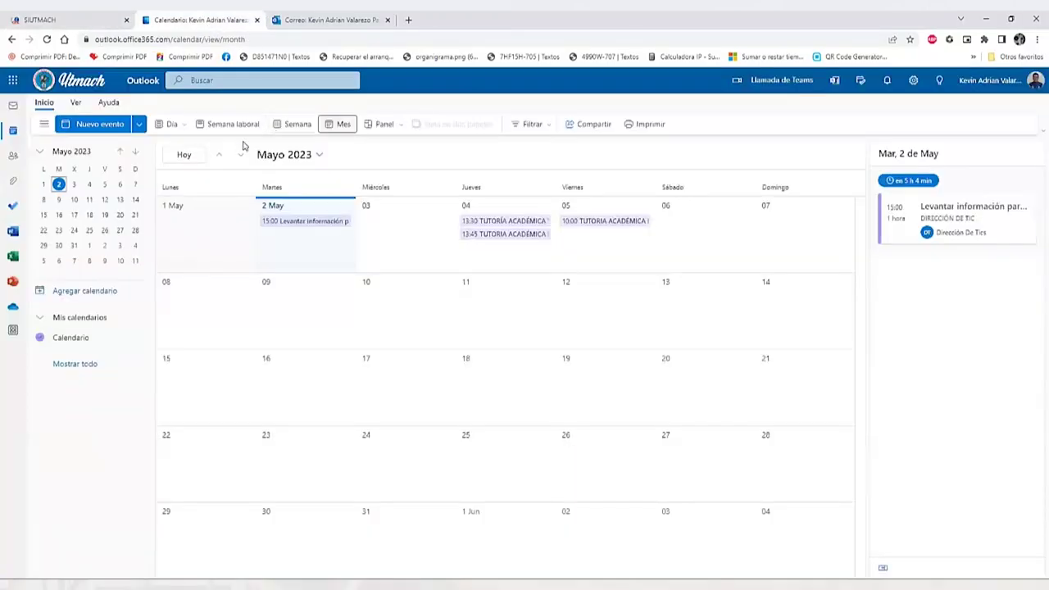
pyautogui.click(495, 236)
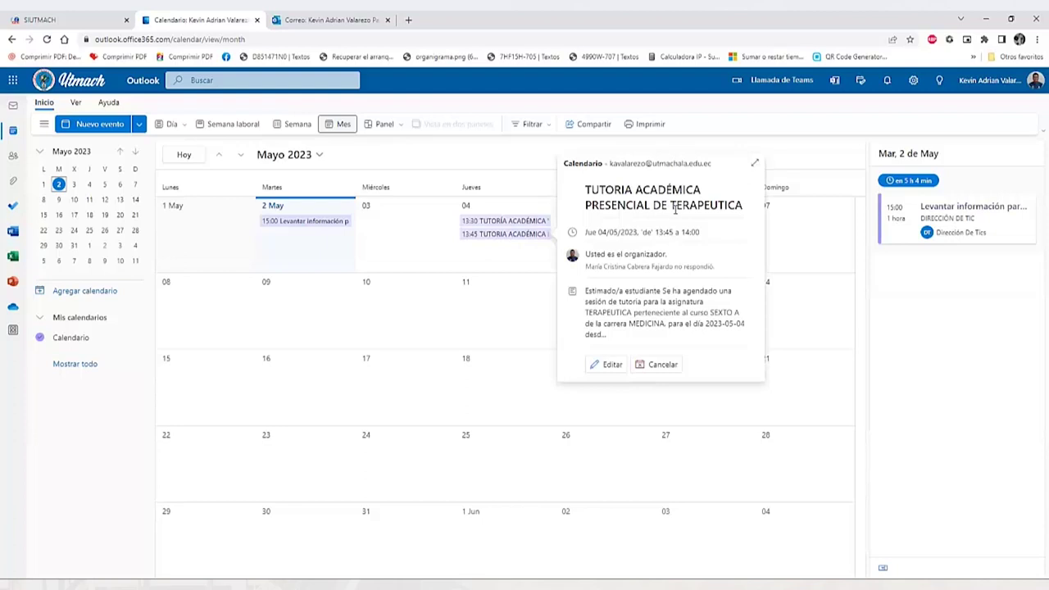
pyautogui.click(753, 168)
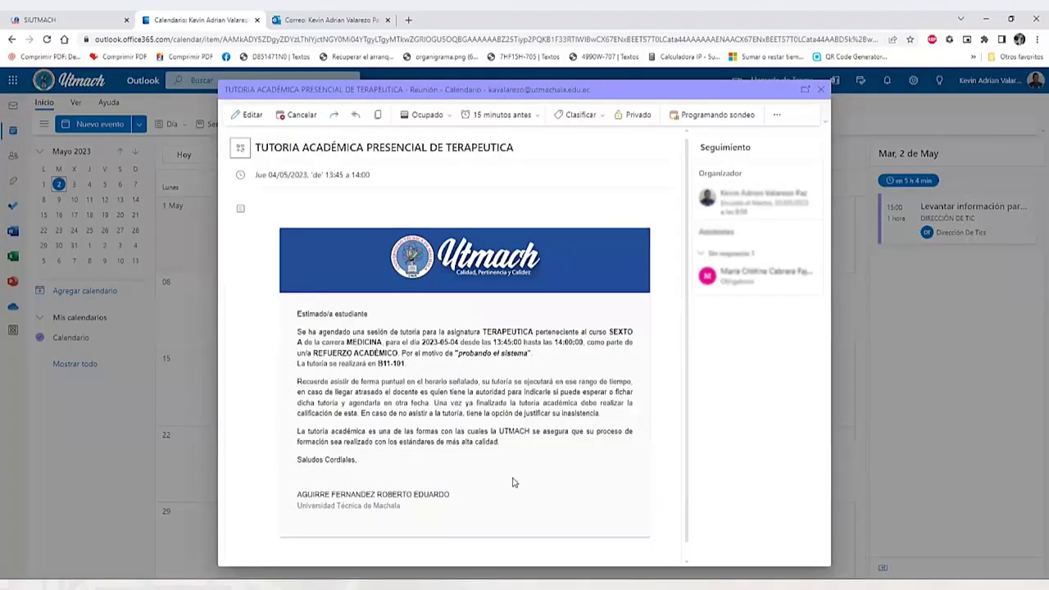
pyautogui.click(822, 92)
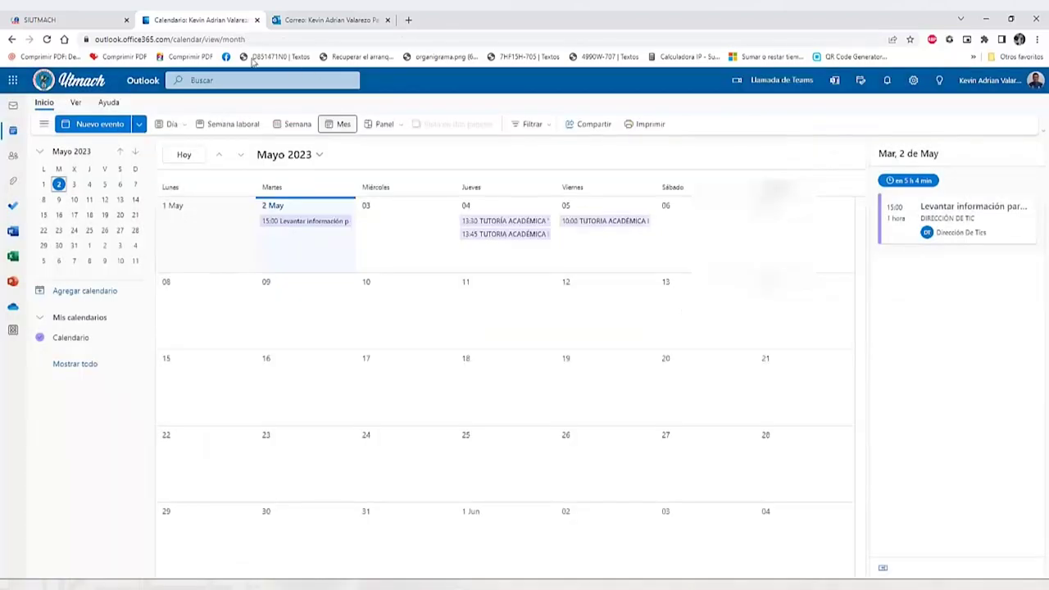
# Back in SIUTMACH, annul the 13:30 - 13:45 TERAPEUTICA convocation and check 4 May in the Outlook calendar.
pyautogui.click(97, 20)
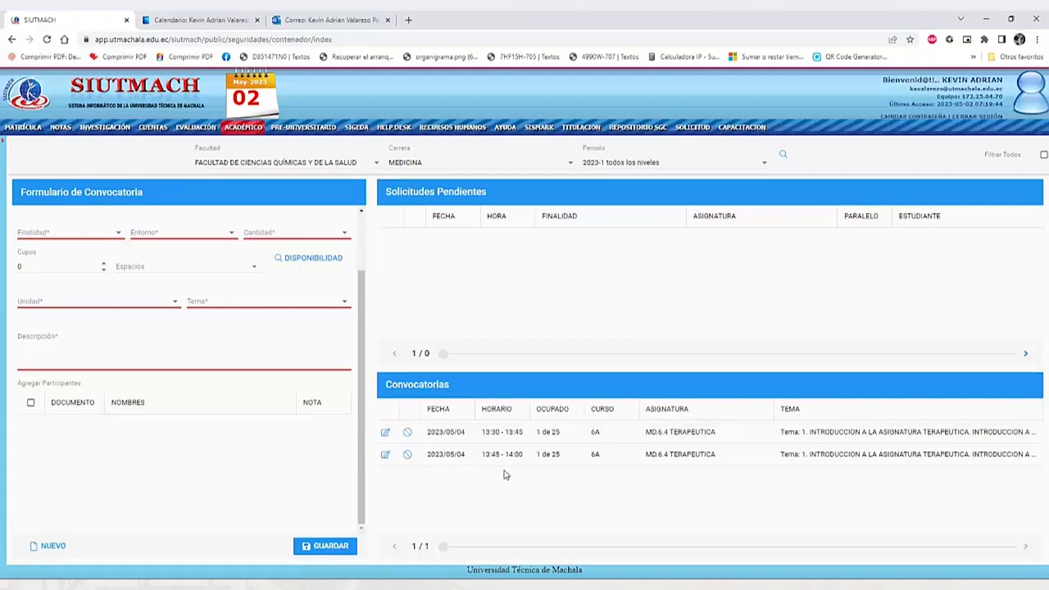
pyautogui.click(405, 434)
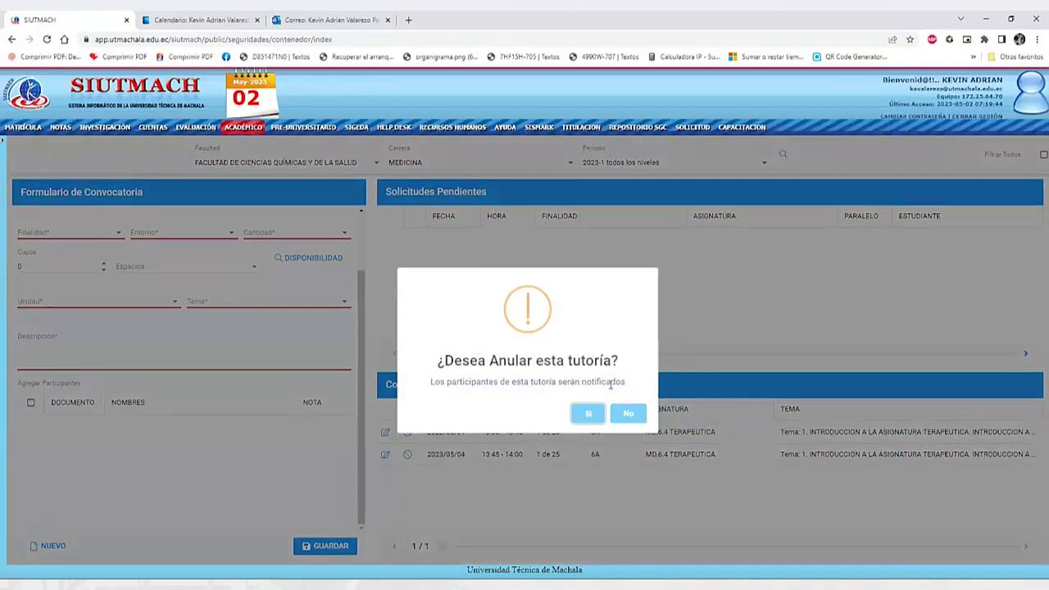
pyautogui.click(589, 414)
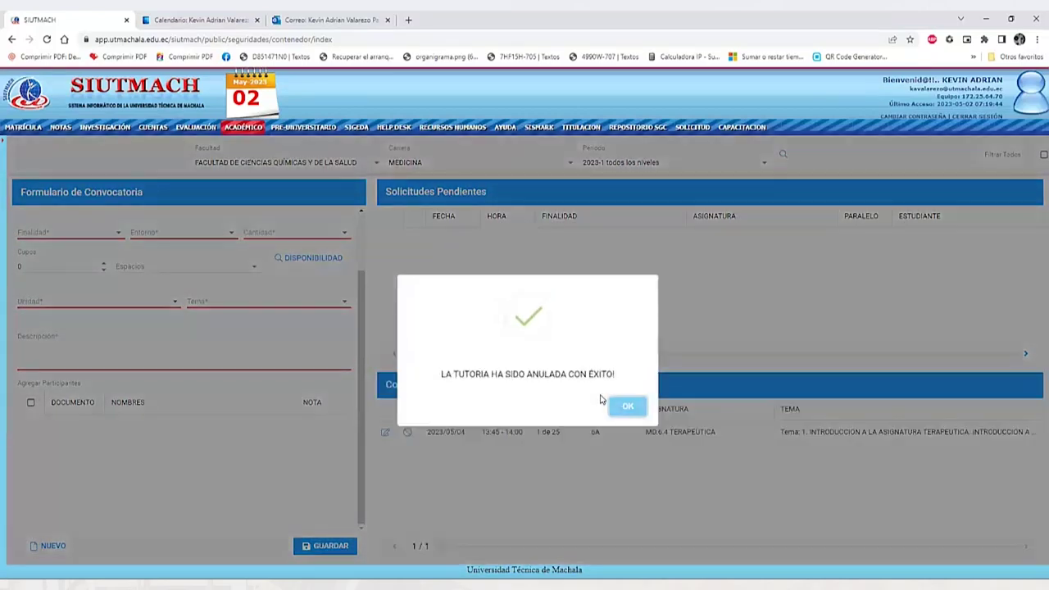
pyautogui.click(624, 407)
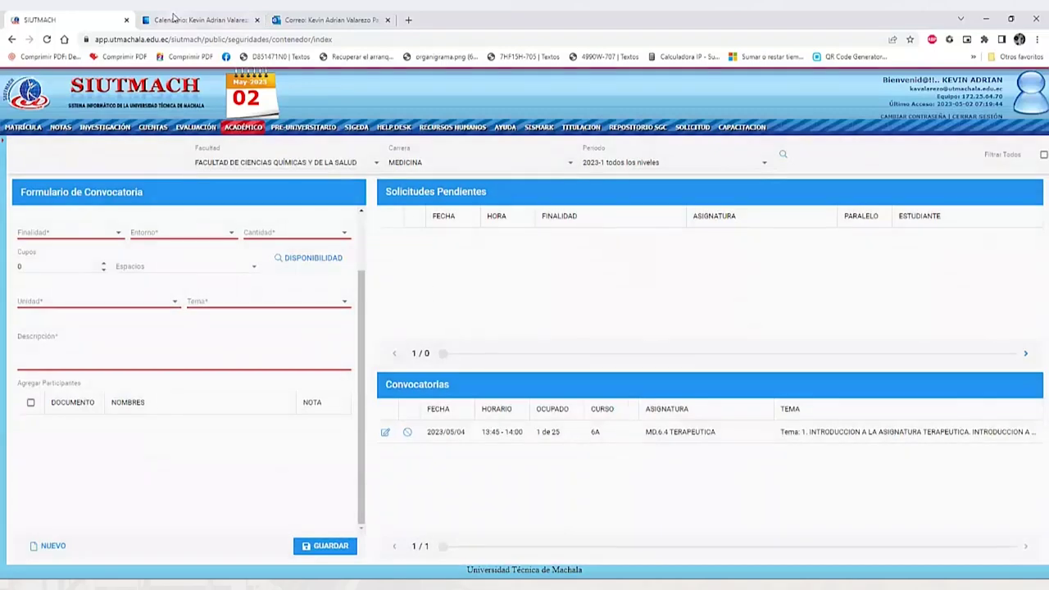
pyautogui.click(175, 19)
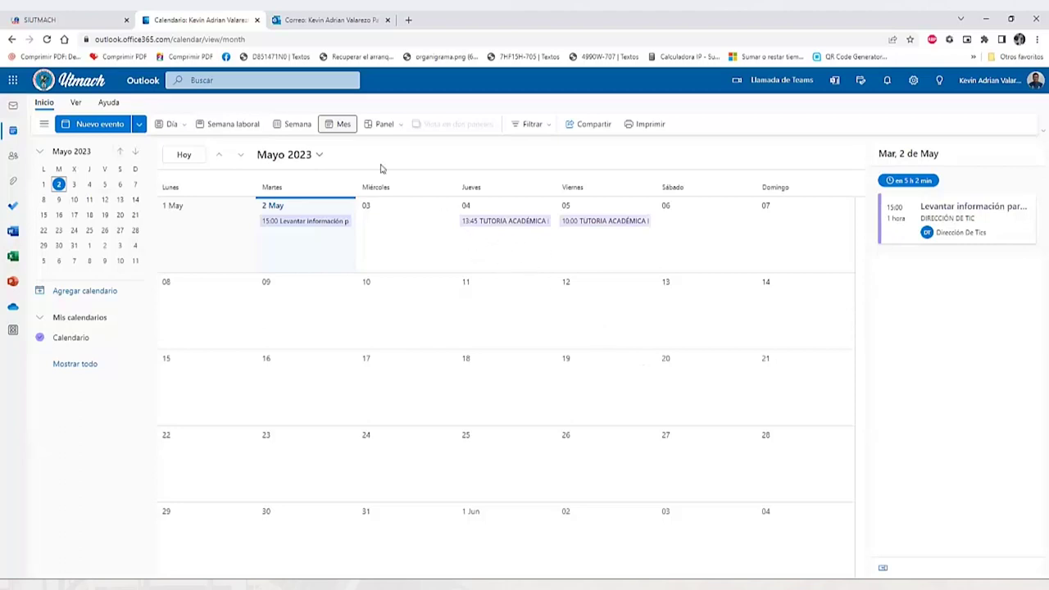
# Return to SIUTMACH and annul the 13:45 - 14:00 TERAPEUTICA convocation of 2023/05/04.
pyautogui.click(86, 22)
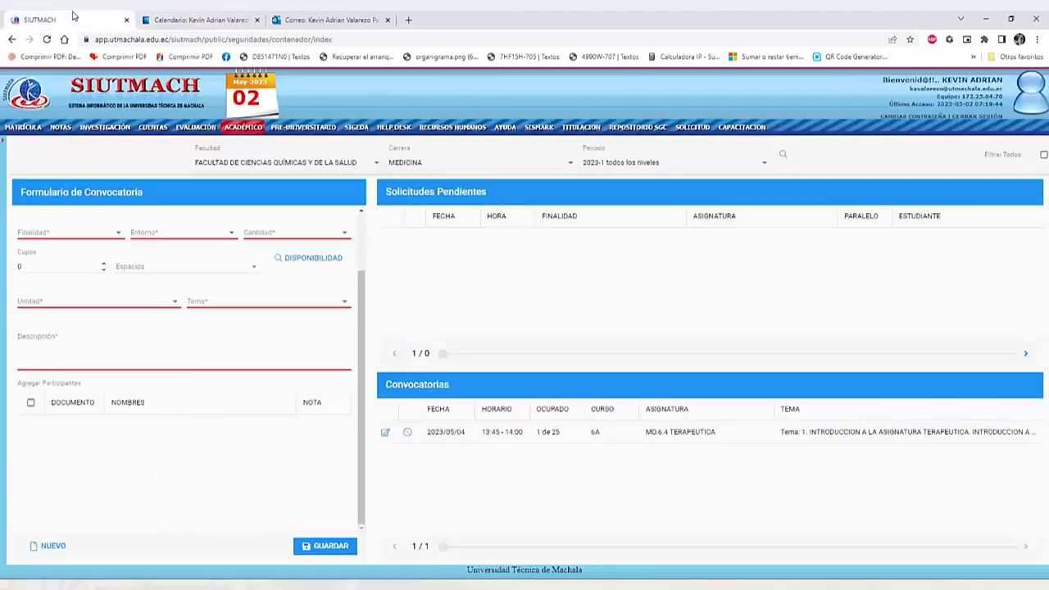
pyautogui.click(3, 144)
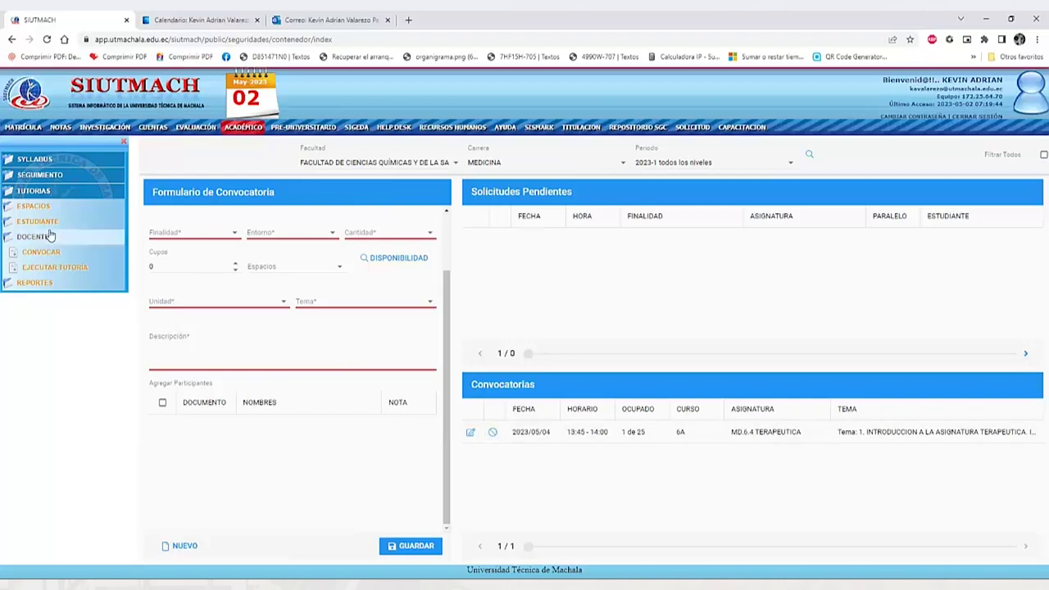
pyautogui.click(493, 433)
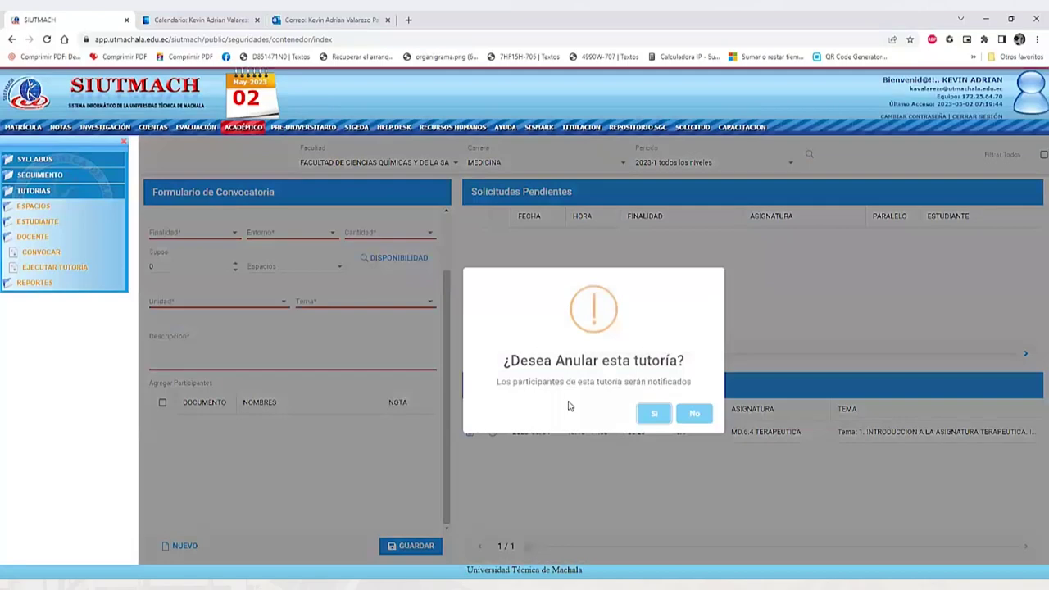
pyautogui.click(656, 416)
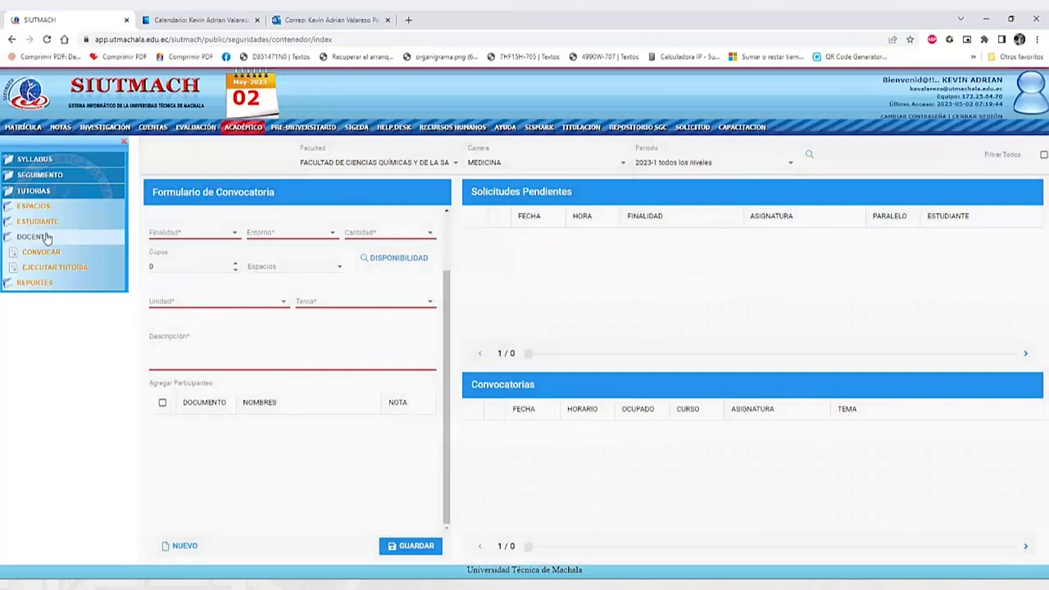
# Open the student's Solicitar Tutoría page and list the subjects for the period 2023-1 todos los niveles.
pyautogui.click(38, 223)
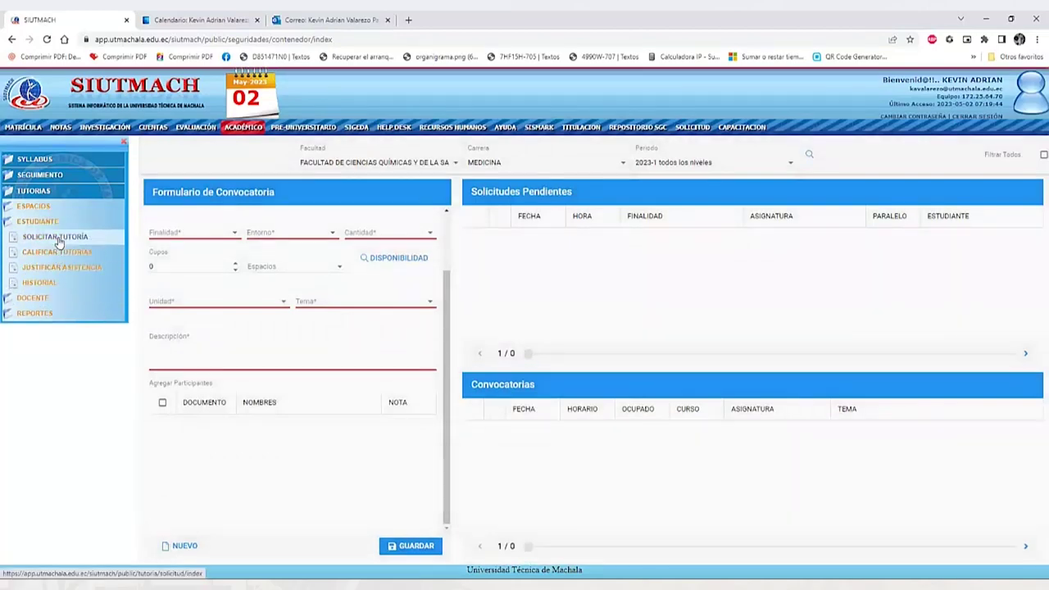
pyautogui.click(56, 237)
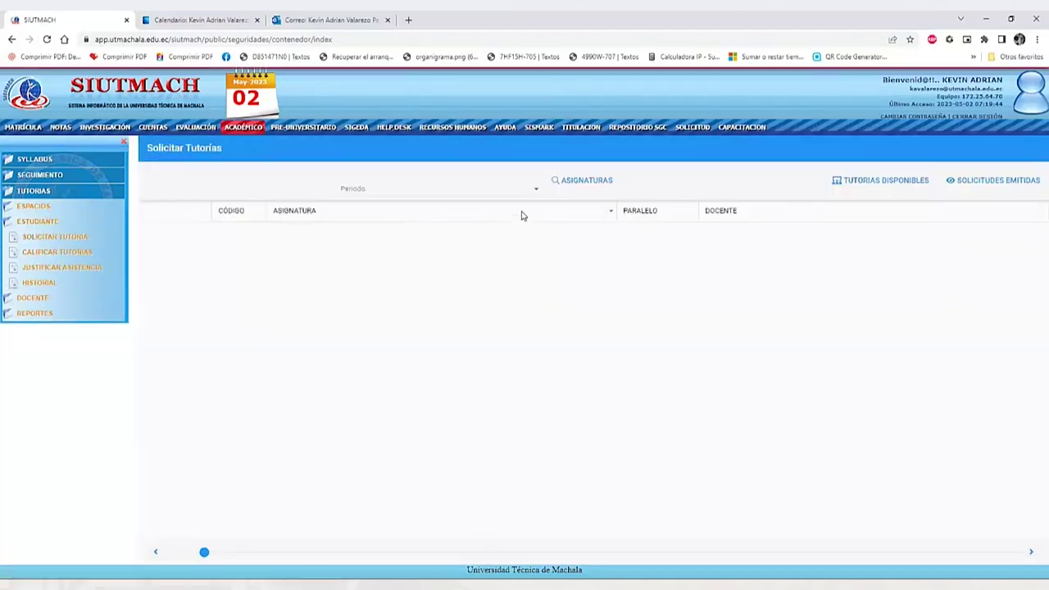
pyautogui.click(536, 192)
pyautogui.click(531, 191)
pyautogui.click(517, 206)
pyautogui.click(557, 192)
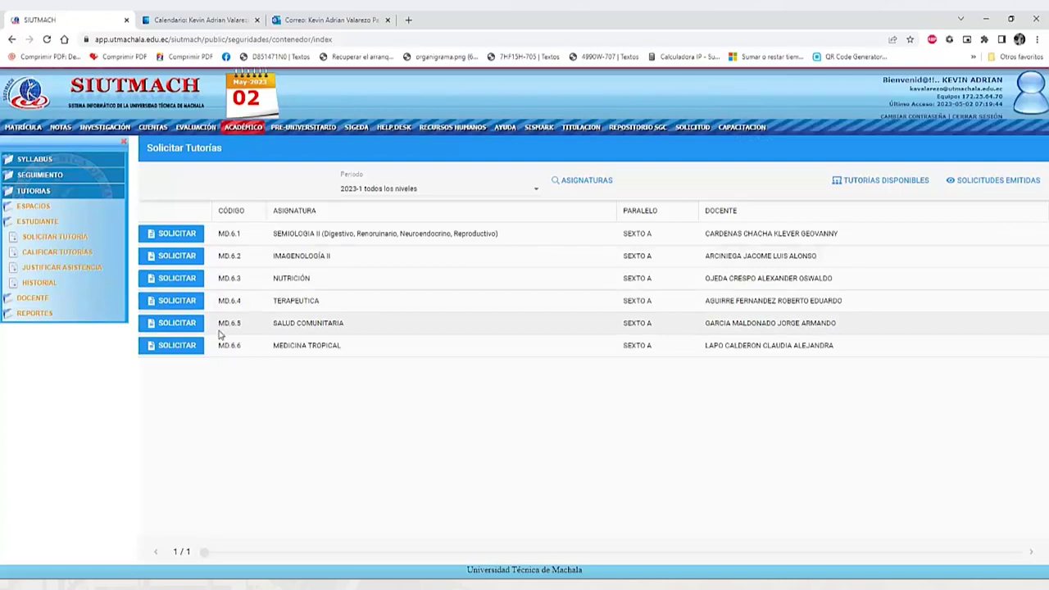
# Start a tutoring request for MD.6.4 TERAPEUTICA, dated 2023/05/04 at 13:30.
pyautogui.click(174, 301)
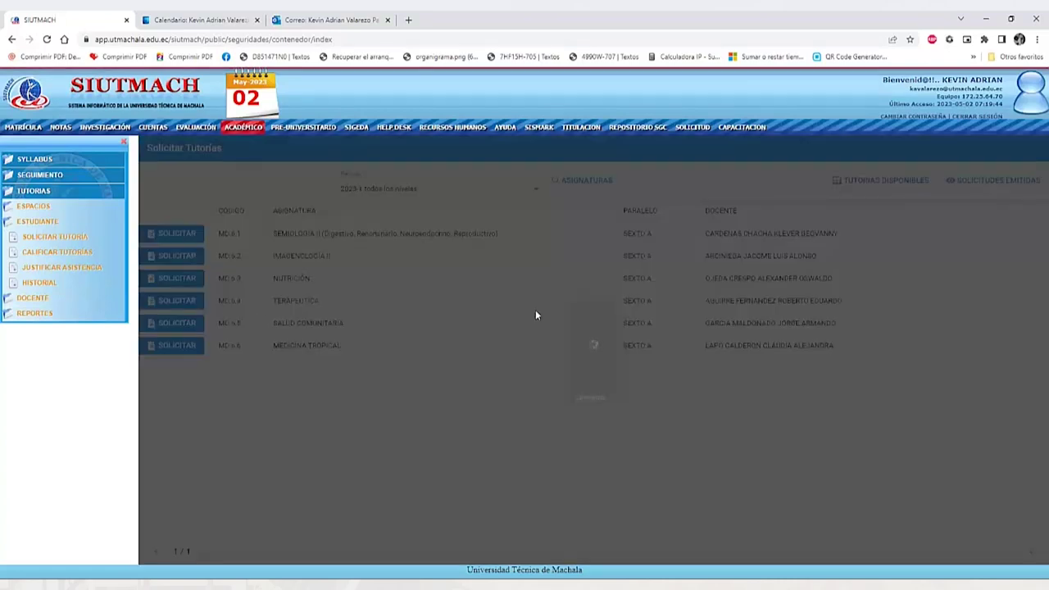
pyautogui.click(508, 408)
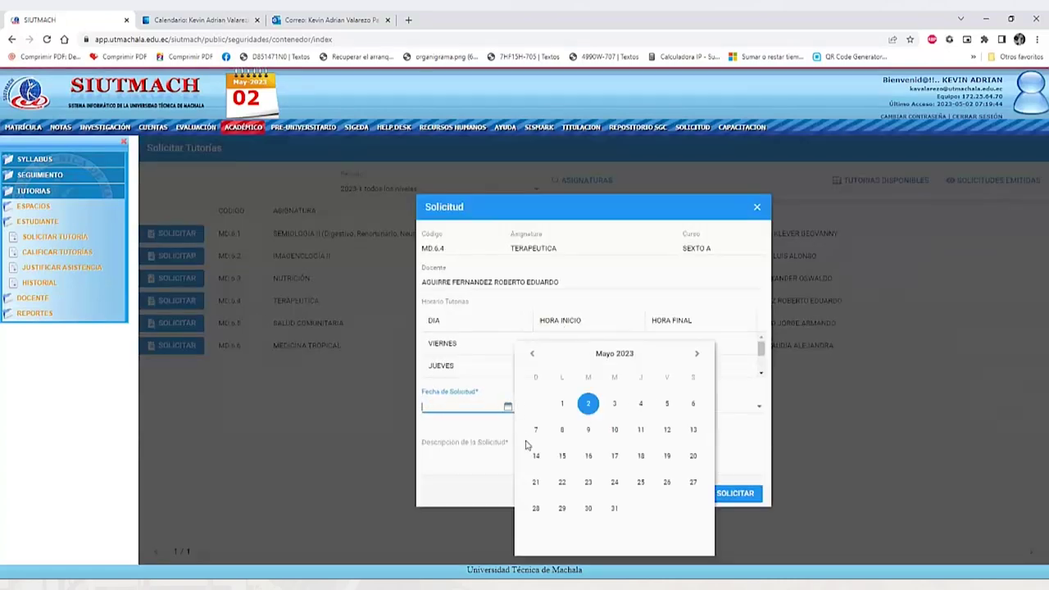
pyautogui.click(648, 408)
pyautogui.click(636, 407)
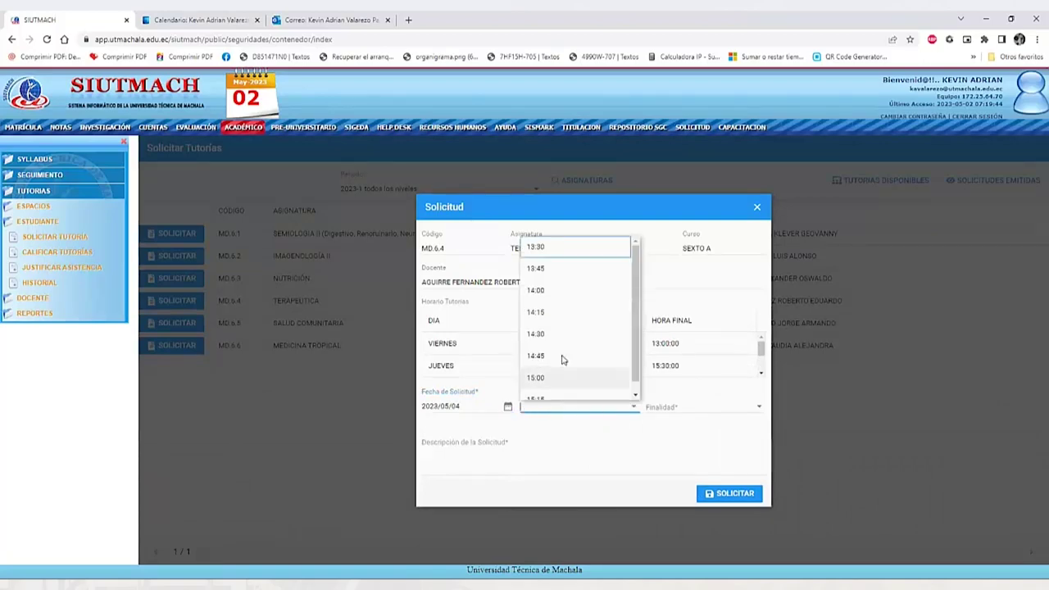
pyautogui.click(541, 248)
# Set the request's purpose to REFUERZO ACADÉMICO, describe it as "prueba del sistema" and submit it.
pyautogui.click(758, 408)
pyautogui.click(703, 423)
pyautogui.click(588, 445)
pyautogui.write('prueba del sistema')
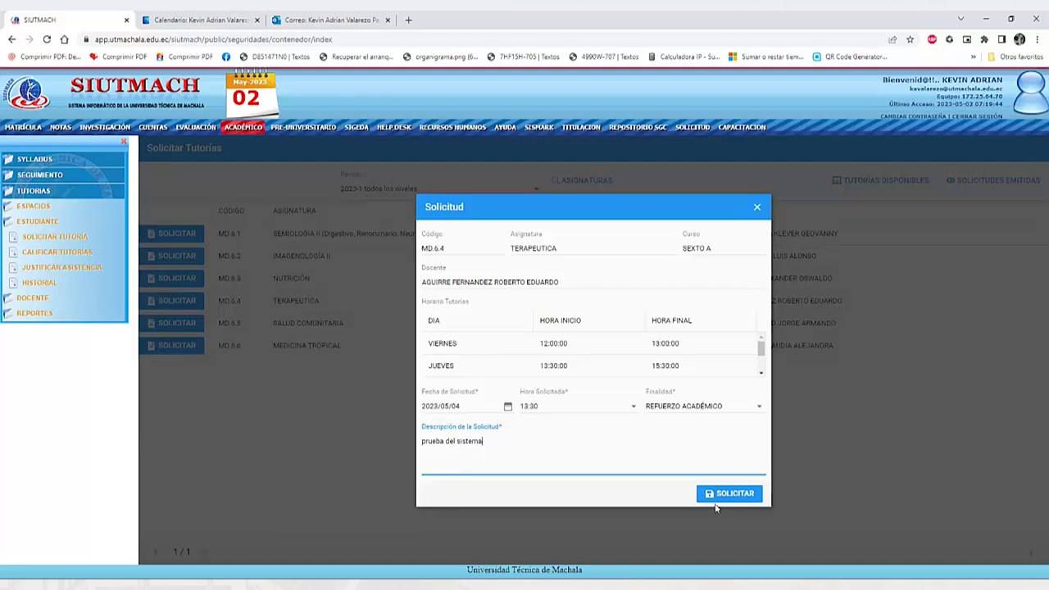
pyautogui.click(722, 493)
pyautogui.click(702, 405)
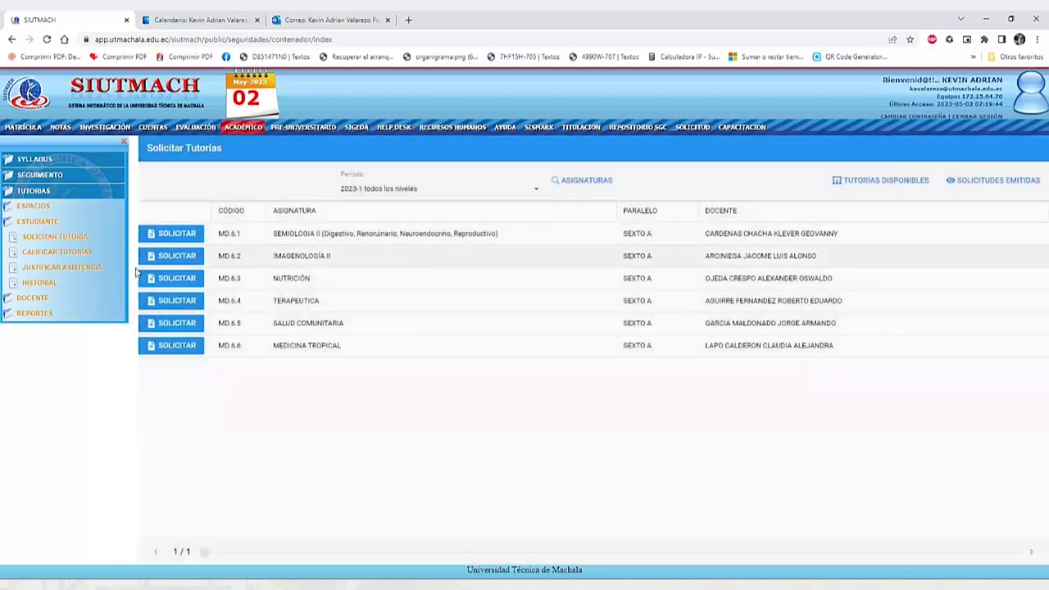
# Open the teacher's Convocar page and search FACULTAD DE CIENCIAS QUÍMICAS Y DE LA SALUD, MEDICINA, period 2023-1 todos los niveles.
pyautogui.click(33, 297)
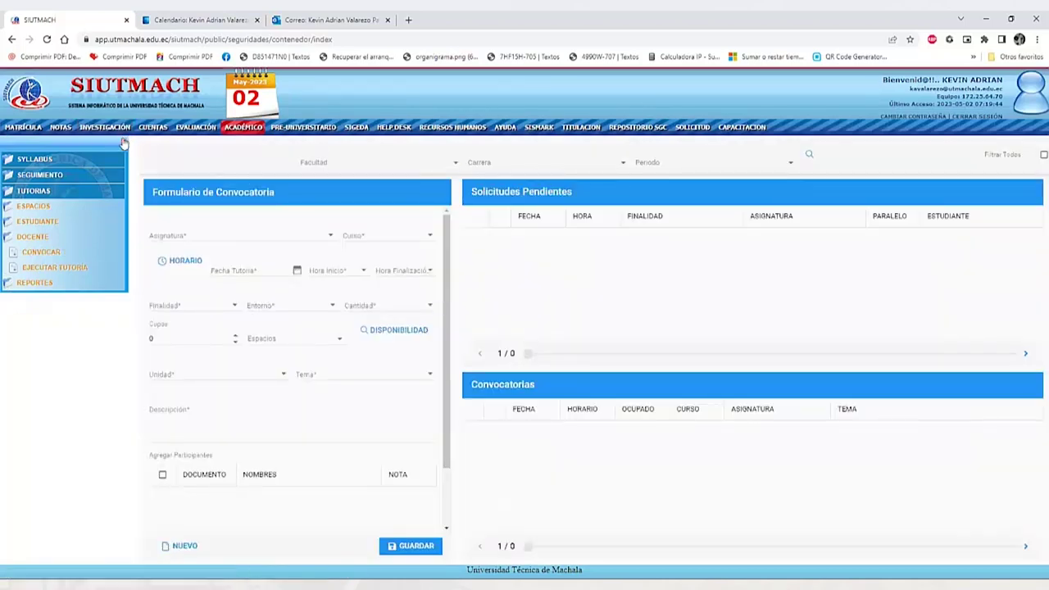
pyautogui.click(378, 163)
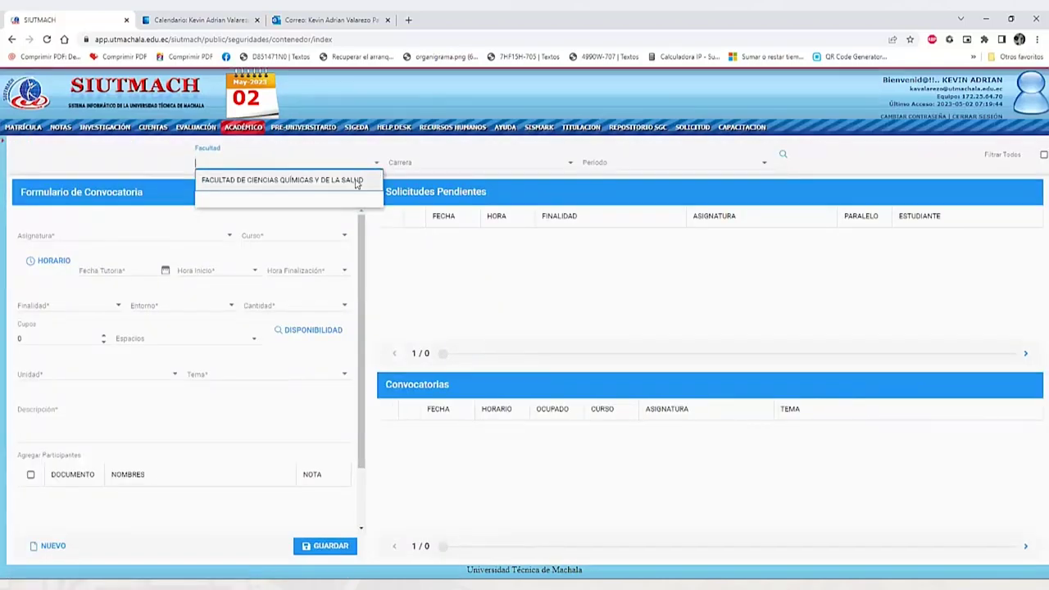
pyautogui.click(357, 181)
pyautogui.click(566, 169)
pyautogui.click(553, 183)
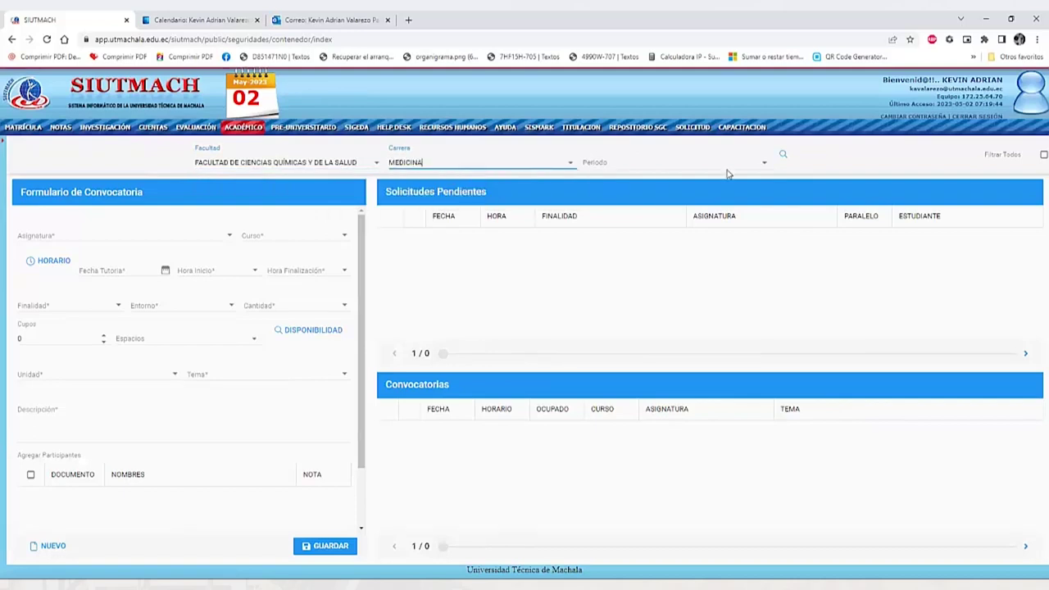
pyautogui.click(760, 164)
pyautogui.click(745, 181)
pyautogui.click(783, 155)
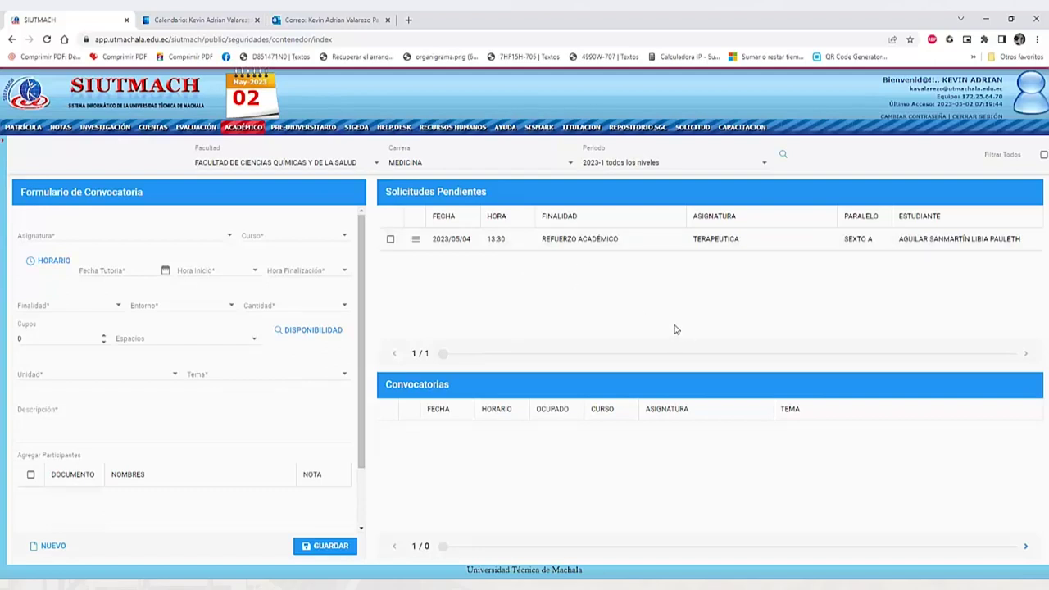
# View the rejection form for the pending TERAPEUTICA request and close it without sending a reason.
pyautogui.click(414, 239)
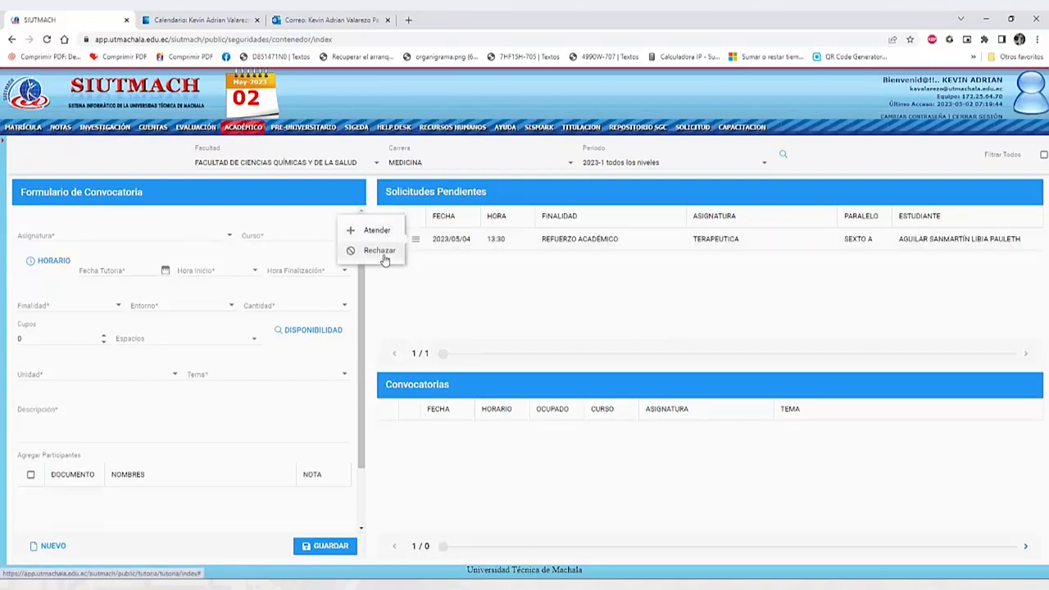
pyautogui.click(382, 251)
pyautogui.click(447, 381)
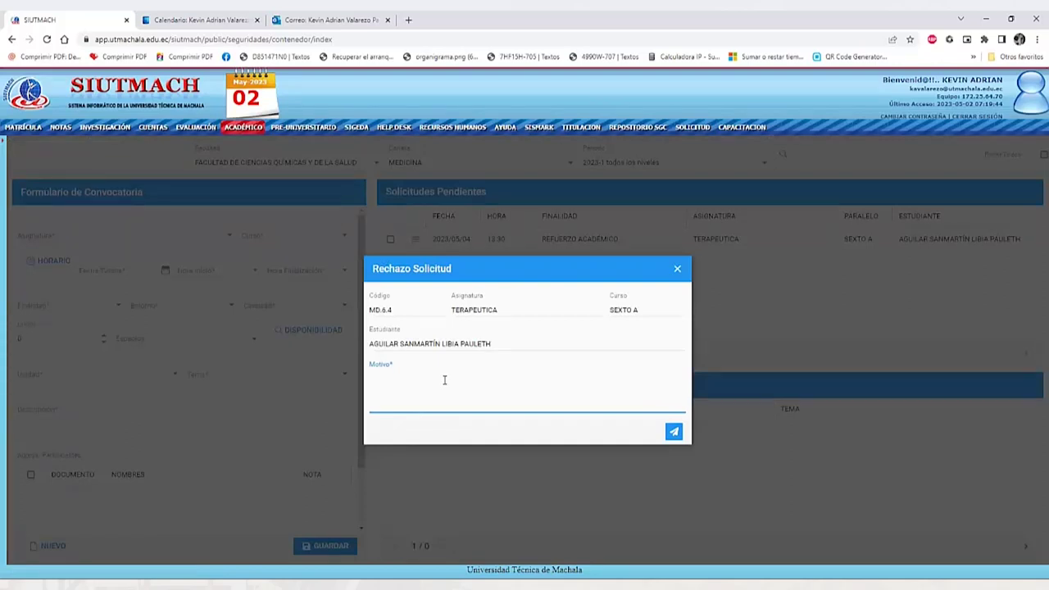
pyautogui.click(677, 269)
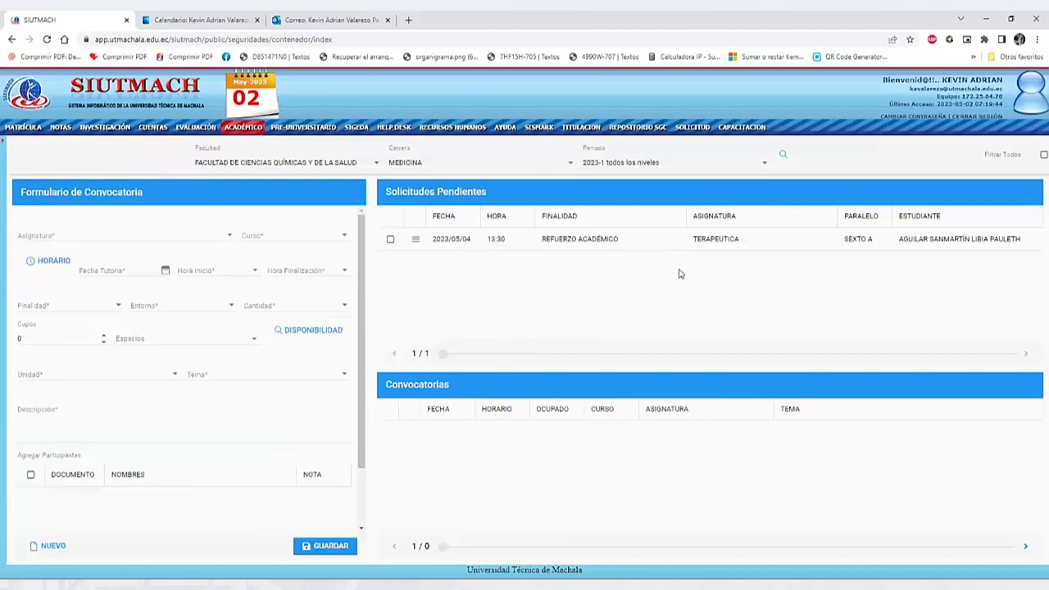
# Open the pending TERAPEUTICA request with the Atender option and review its description.
pyautogui.click(415, 239)
pyautogui.click(414, 239)
pyautogui.click(414, 239)
pyautogui.click(377, 230)
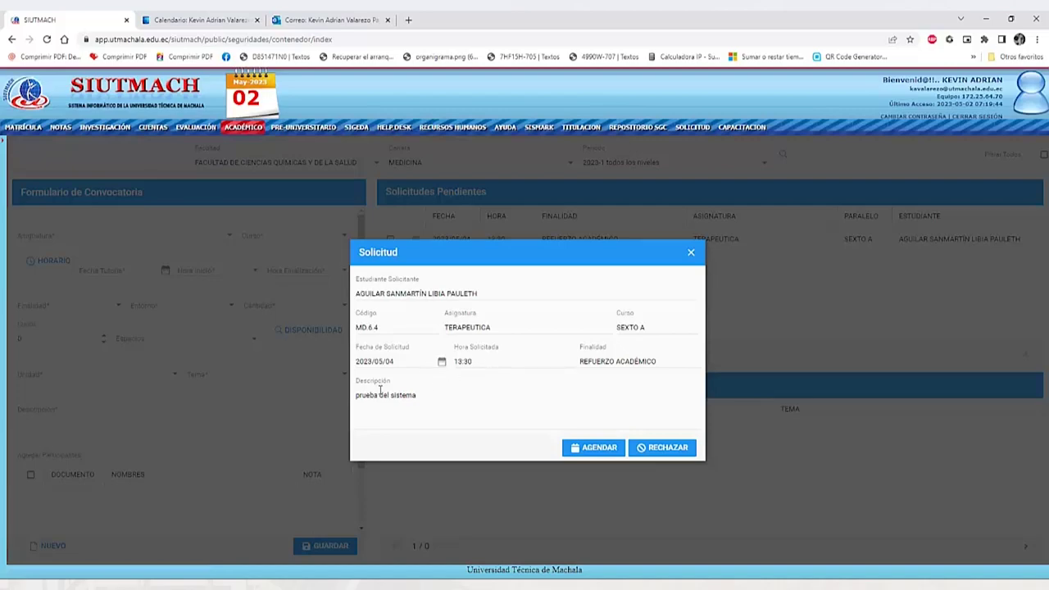
pyautogui.moveTo(357, 396); pyautogui.dragTo(418, 396)
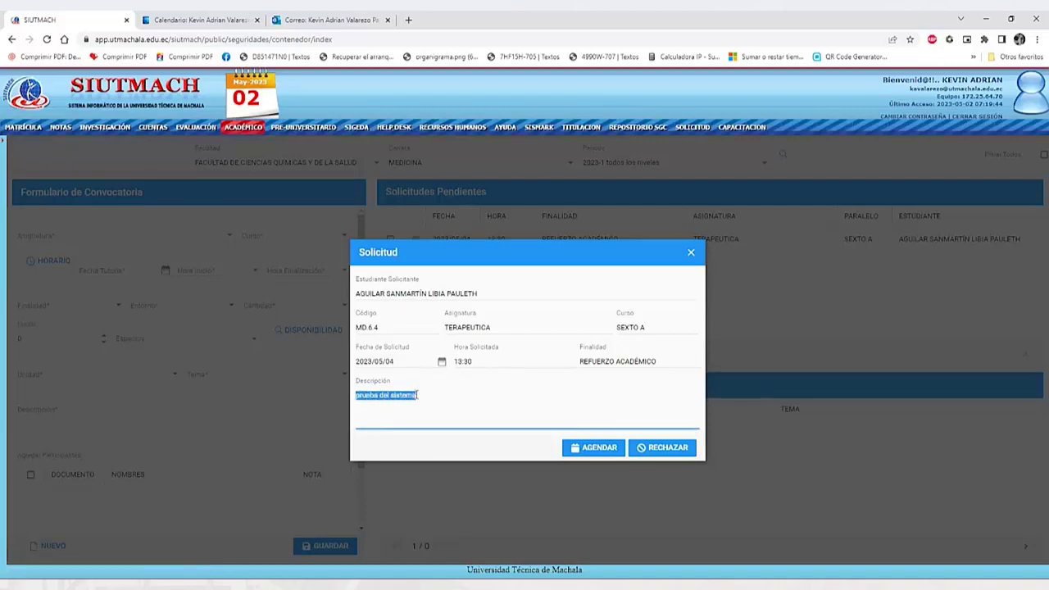
# Schedule the pending request with end time 13:45, environment VIRTUAL SINCRÓNICA and quantity INDIVIDUAL.
pyautogui.click(599, 447)
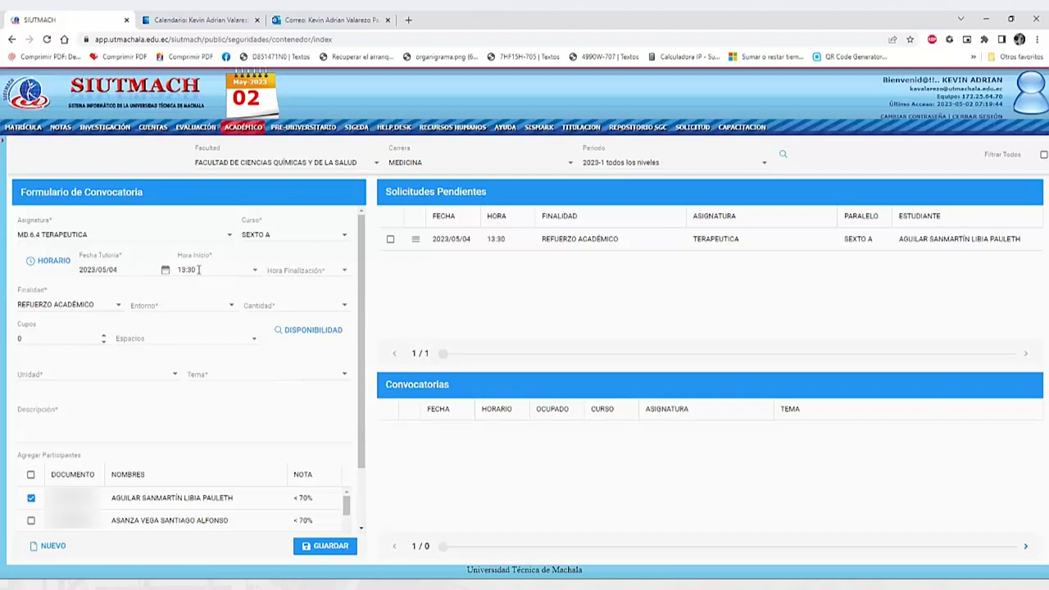
pyautogui.click(344, 270)
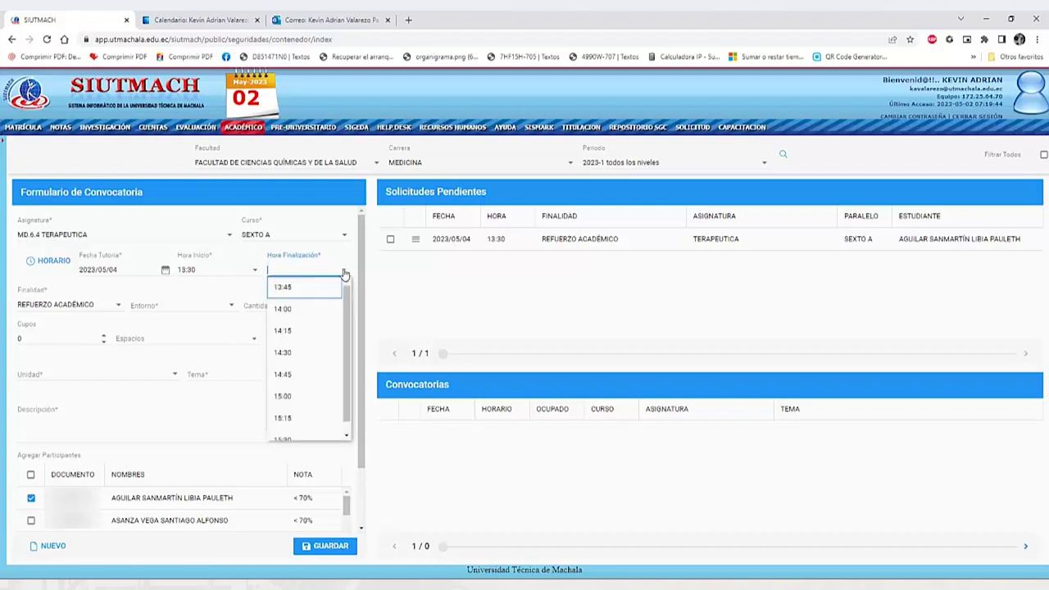
pyautogui.click(308, 293)
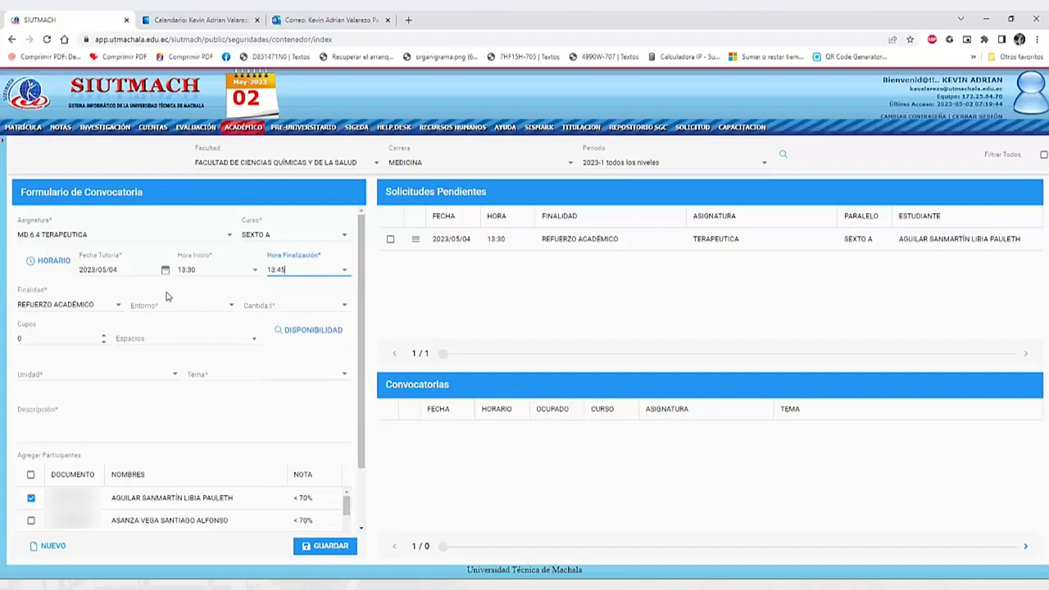
pyautogui.click(229, 306)
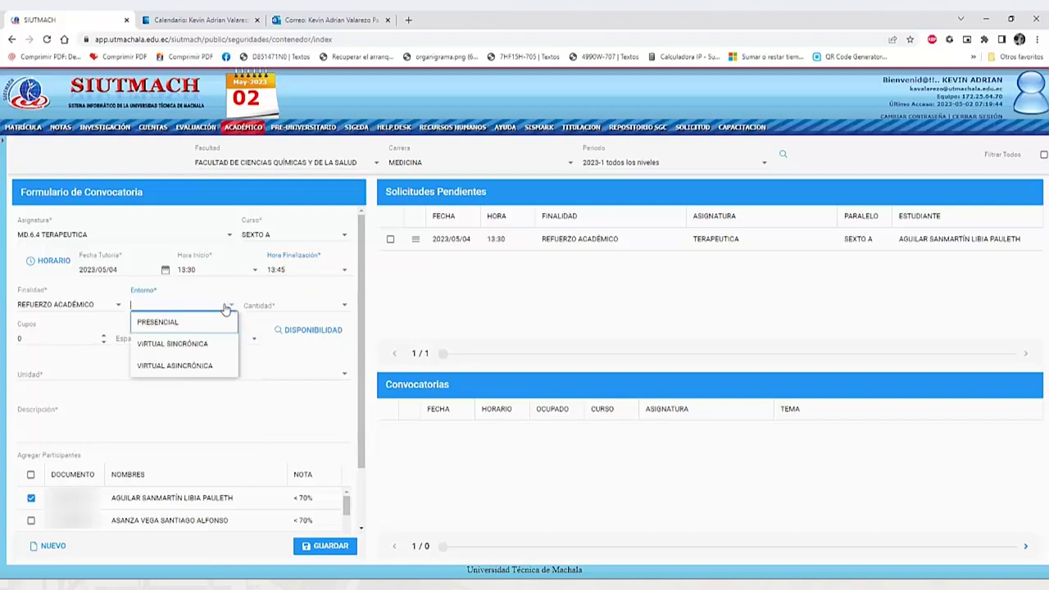
pyautogui.click(187, 353)
pyautogui.click(344, 309)
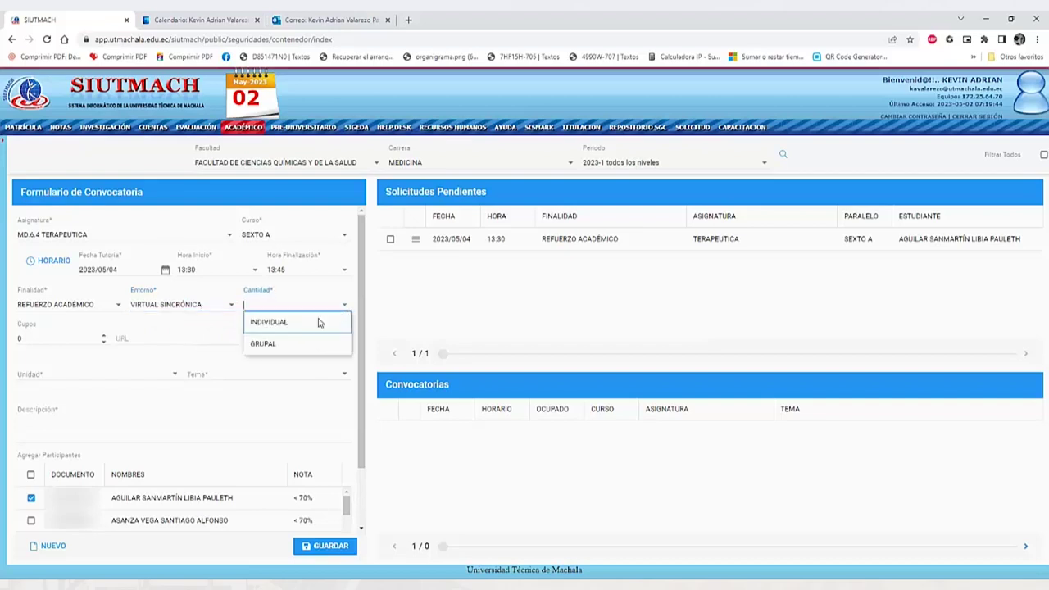
pyautogui.click(294, 324)
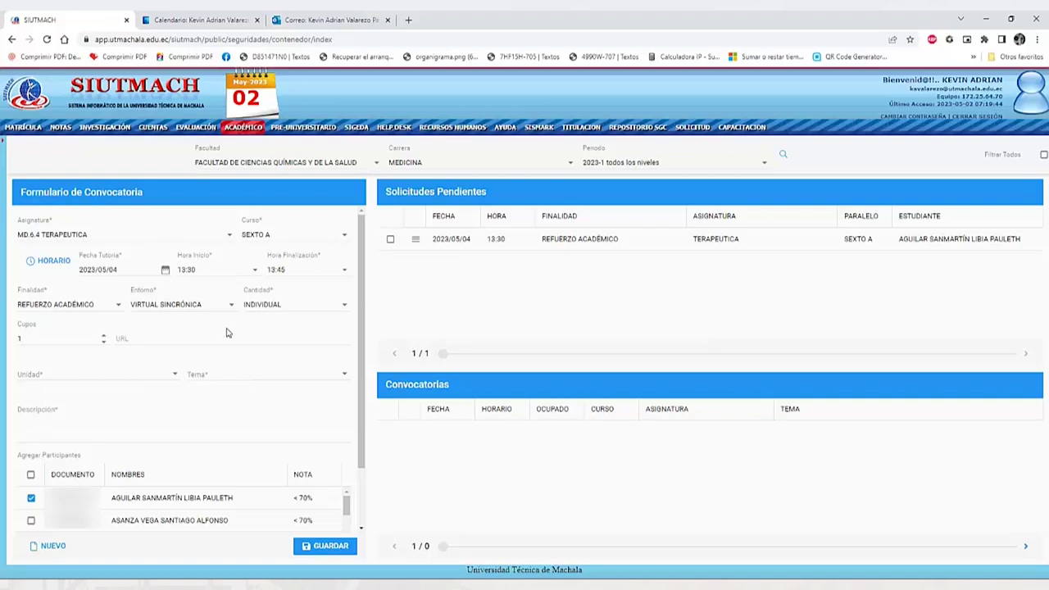
# Choose UNIDAD I and Tema 1, INTRODUCCION A LA ASIGNATURA TERAPEUTICA, and enter the description "atención de solicitud".
pyautogui.click(180, 376)
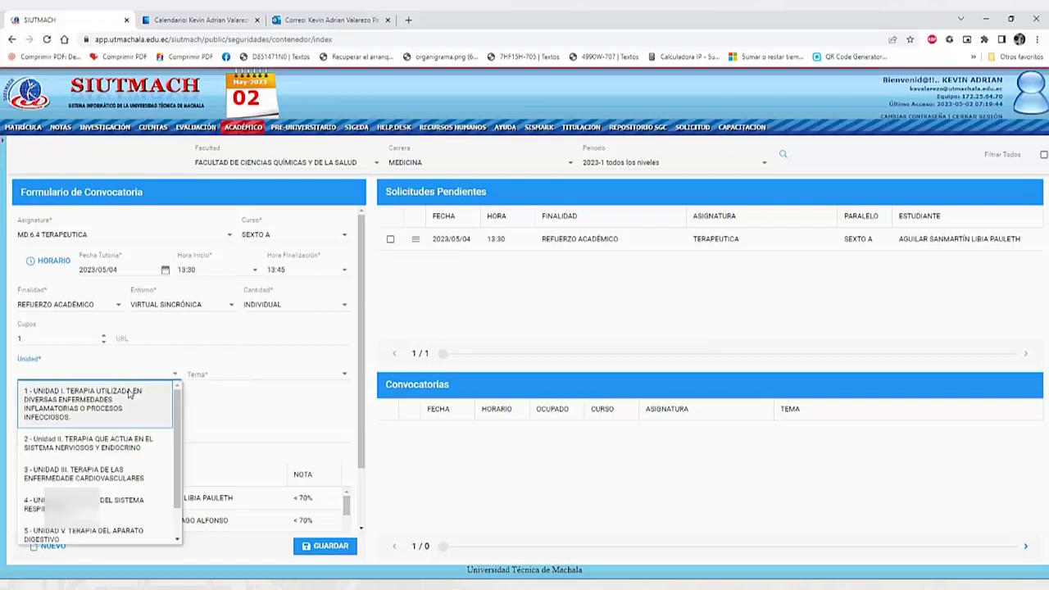
pyautogui.click(90, 400)
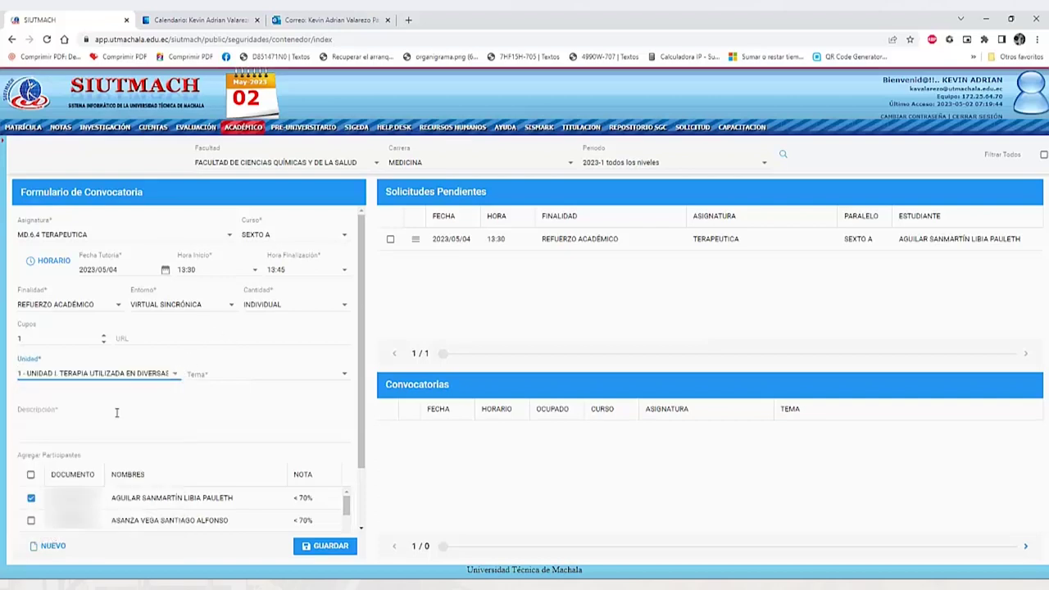
pyautogui.click(349, 378)
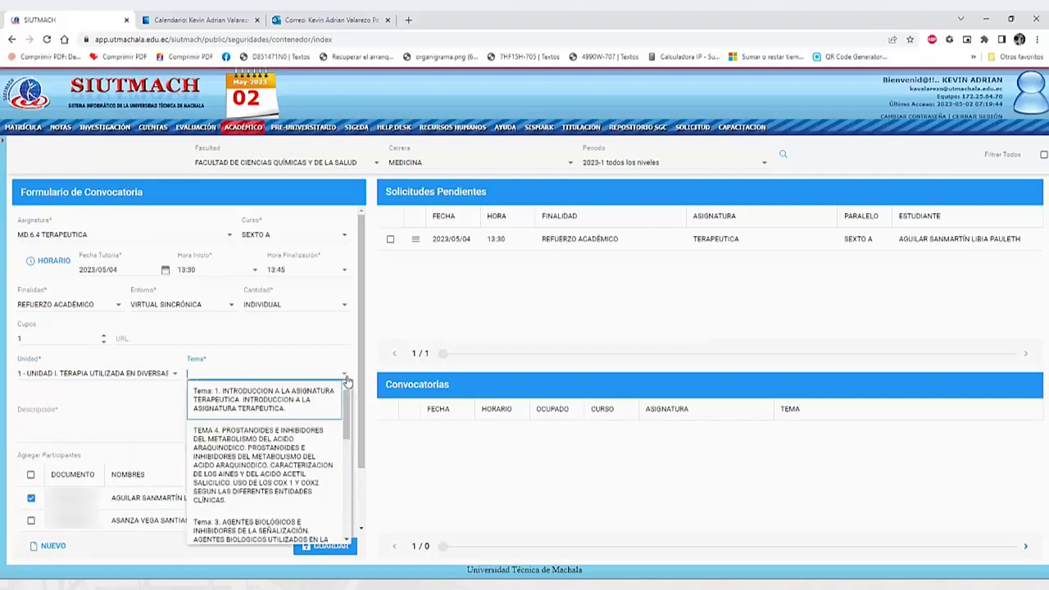
pyautogui.click(262, 402)
pyautogui.click(90, 423)
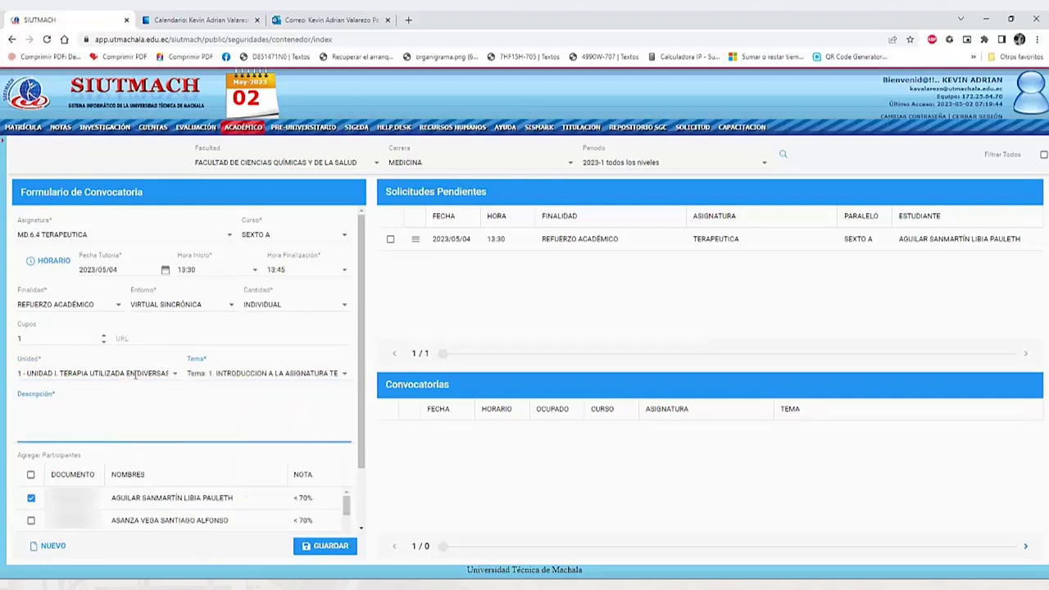
pyautogui.write('atención c')
pyautogui.write('e solicitud')
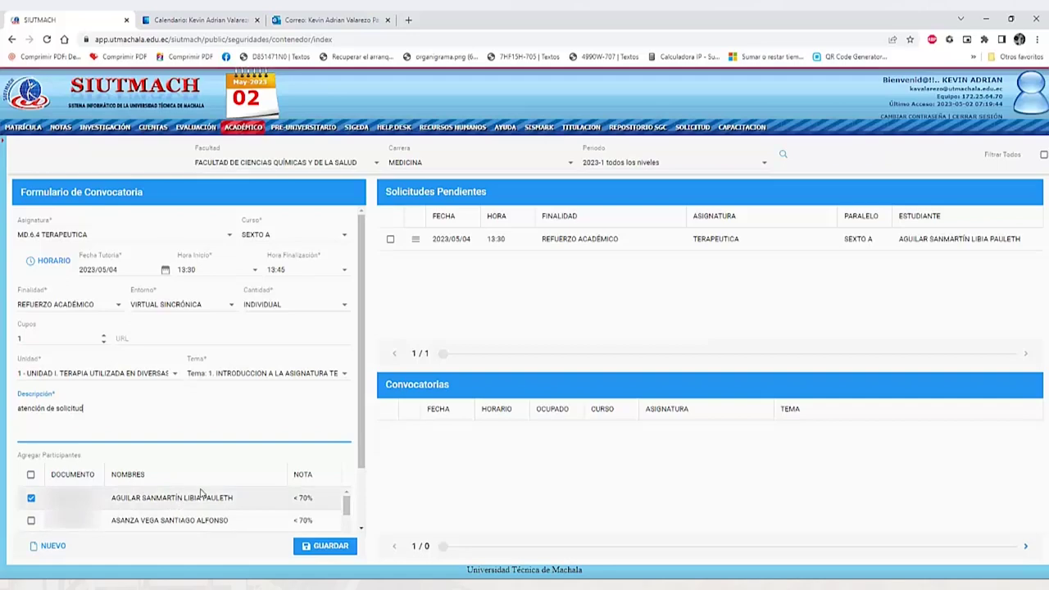
# Set the convocation's quantity to GRUPAL and save the convocation.
pyautogui.click(346, 310)
pyautogui.click(300, 348)
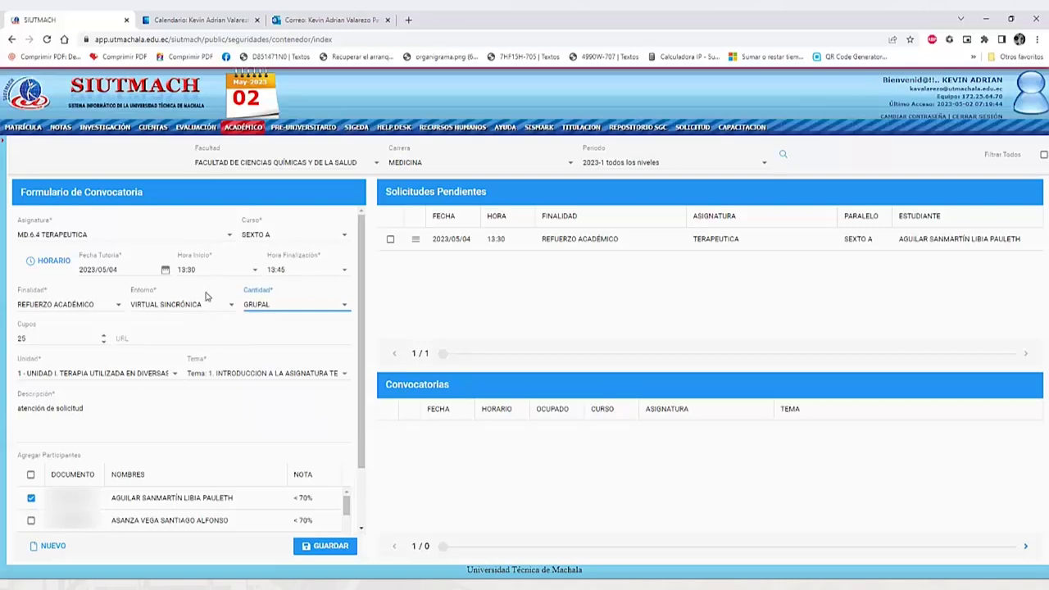
pyautogui.click(324, 544)
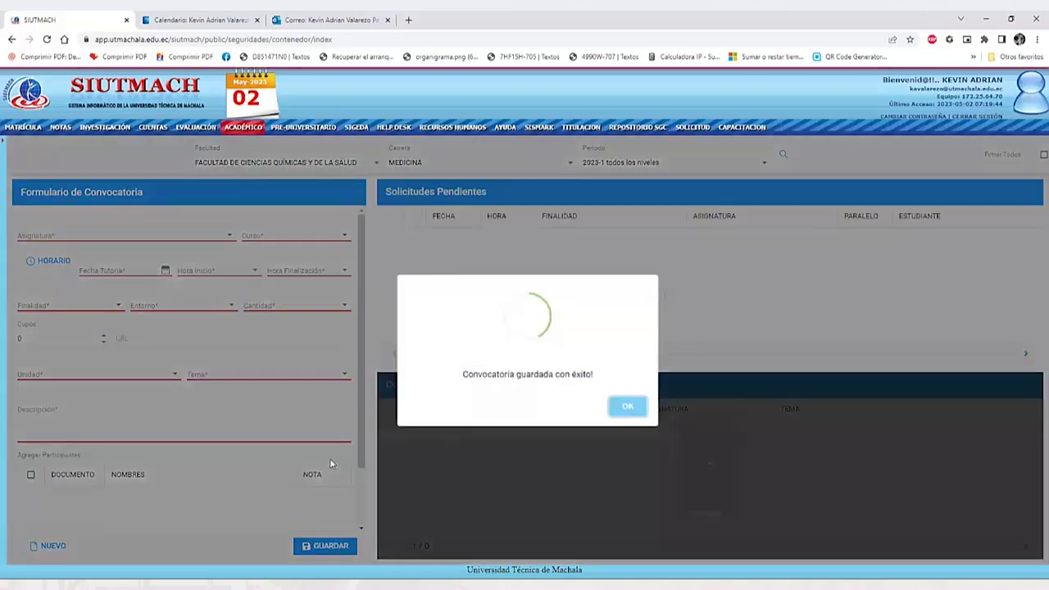
pyautogui.click(628, 408)
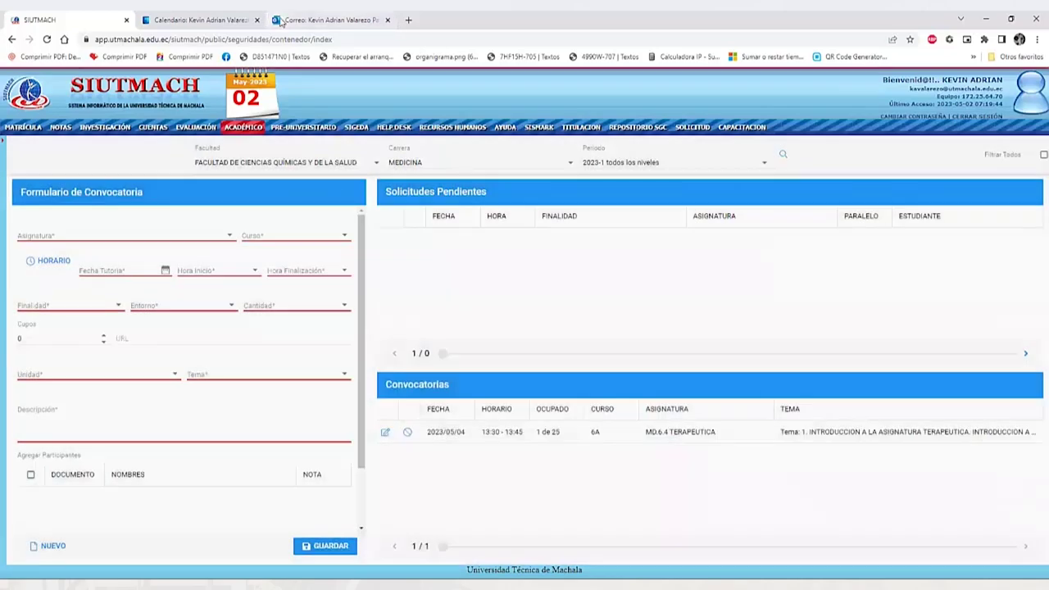
# Switch to the Outlook calendar, examine the 4 May tutoring event's details and return to SIUTMACH.
pyautogui.click(201, 20)
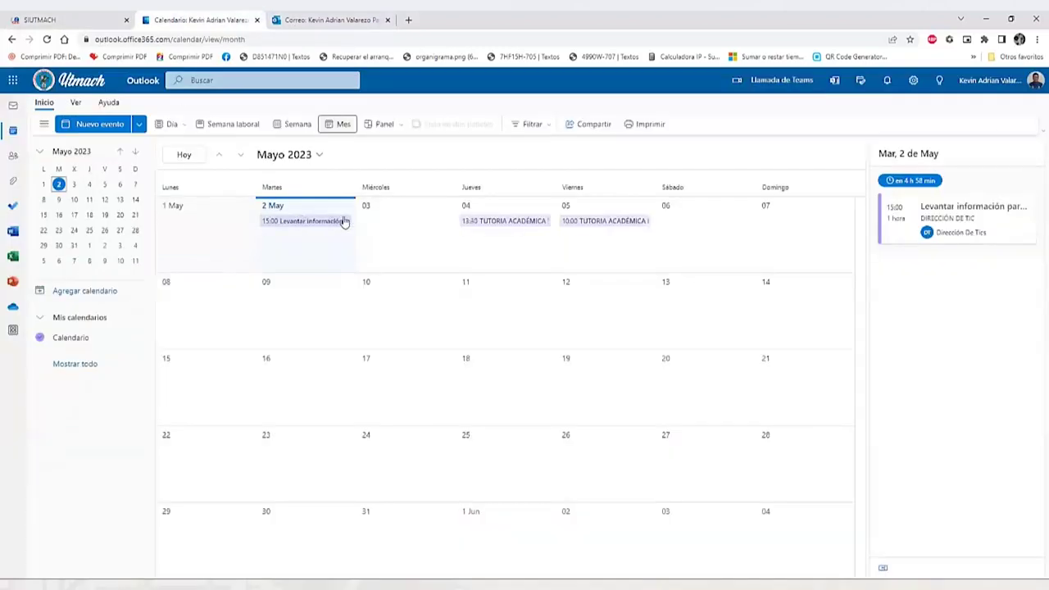
pyautogui.click(494, 221)
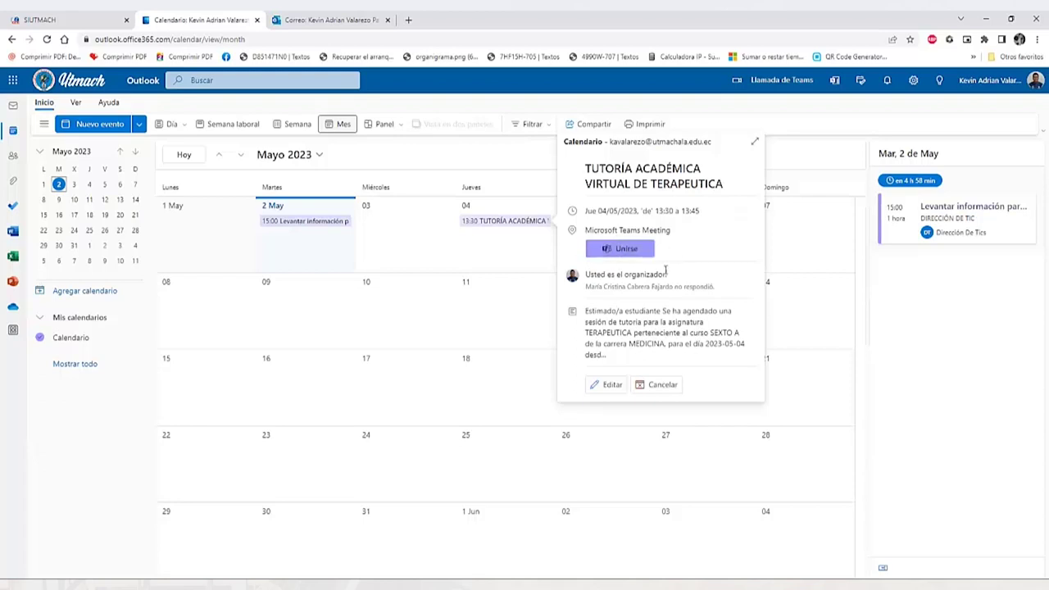
pyautogui.click(755, 143)
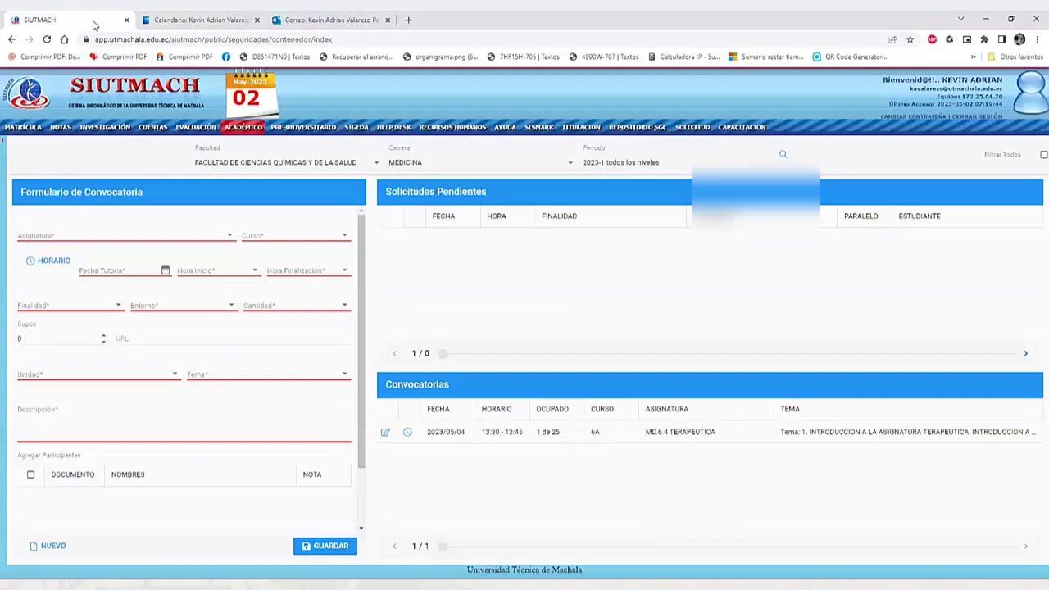
pyautogui.click(96, 23)
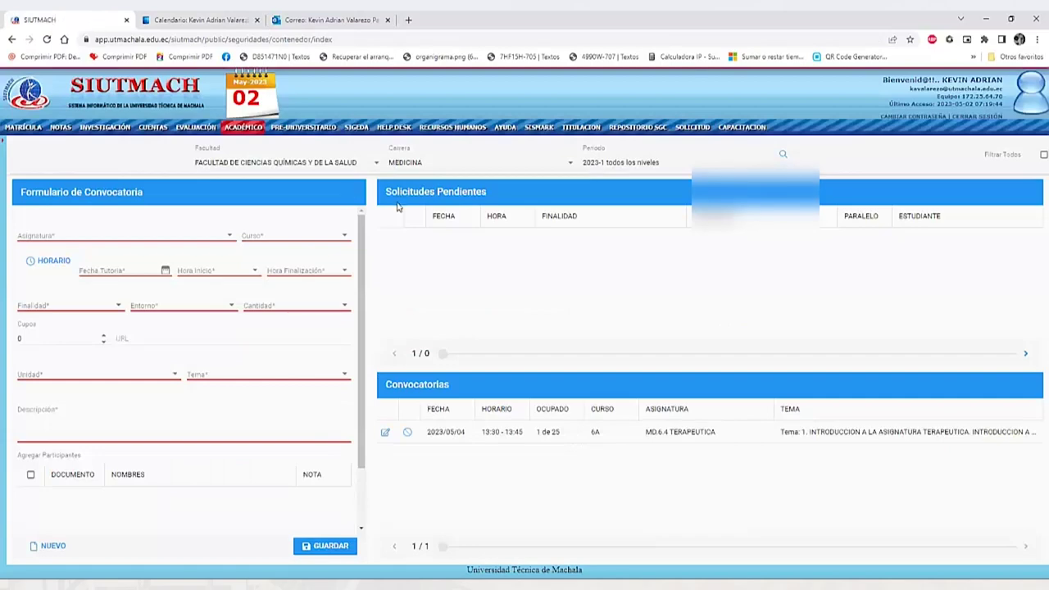
# Open the teacher's Ejecutar Tutoría page and search FACULTAD DE CIENCIAS QUÍMICAS Y DE LA SALUD, MEDICINA, period 2023-1 todos los niveles.
pyautogui.click(5, 147)
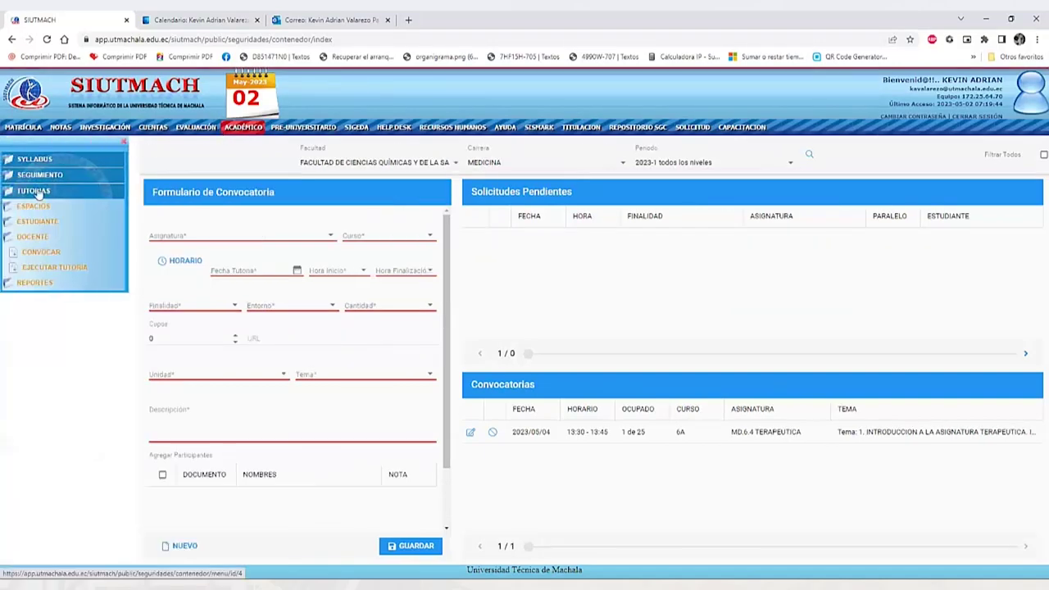
pyautogui.click(41, 252)
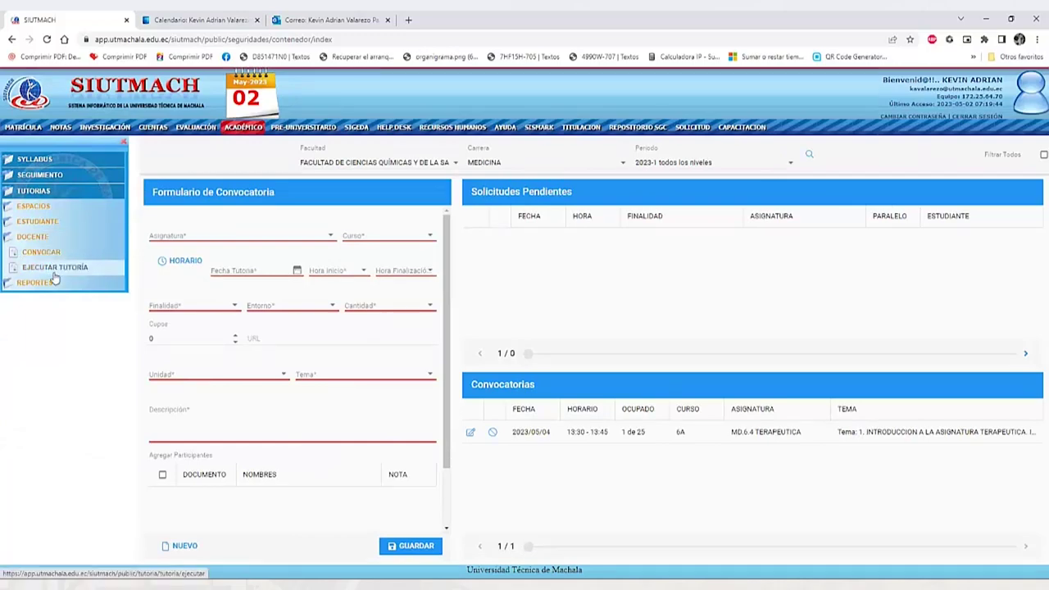
pyautogui.click(54, 268)
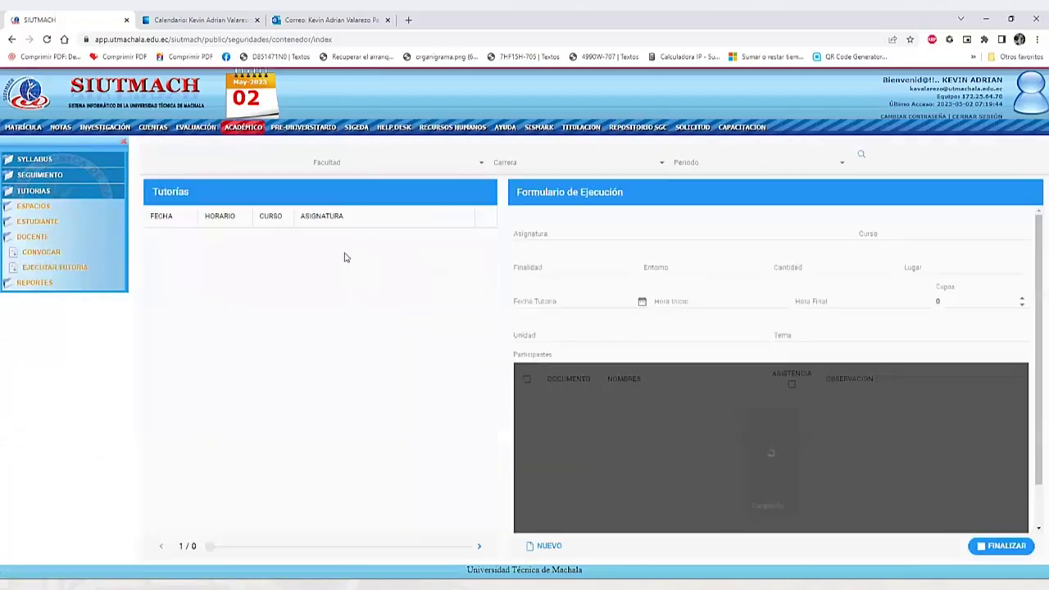
pyautogui.click(482, 163)
pyautogui.click(453, 180)
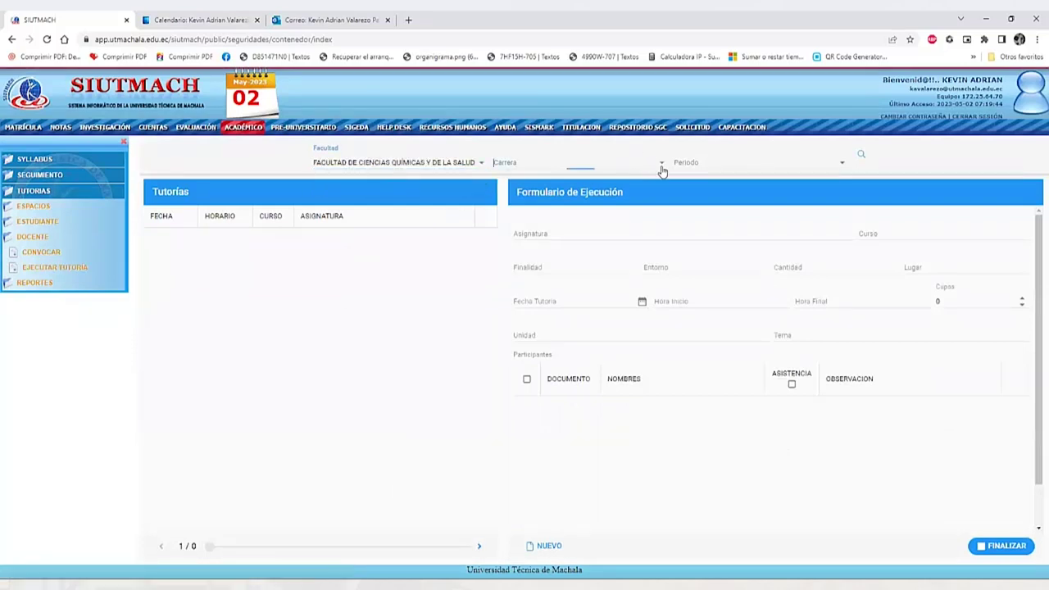
pyautogui.click(661, 164)
pyautogui.click(508, 180)
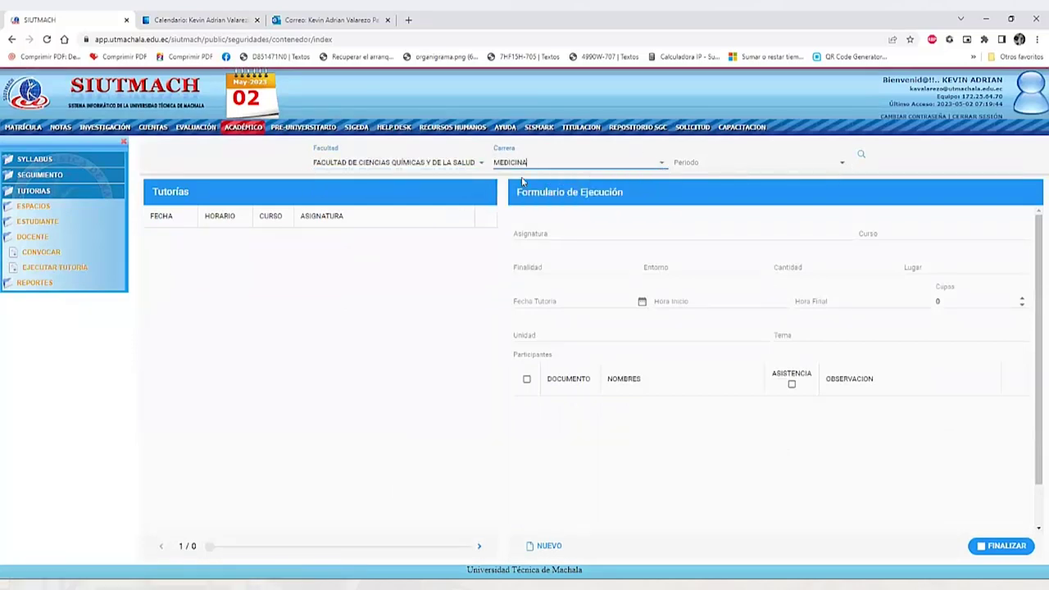
pyautogui.click(840, 167)
pyautogui.click(766, 187)
pyautogui.click(860, 155)
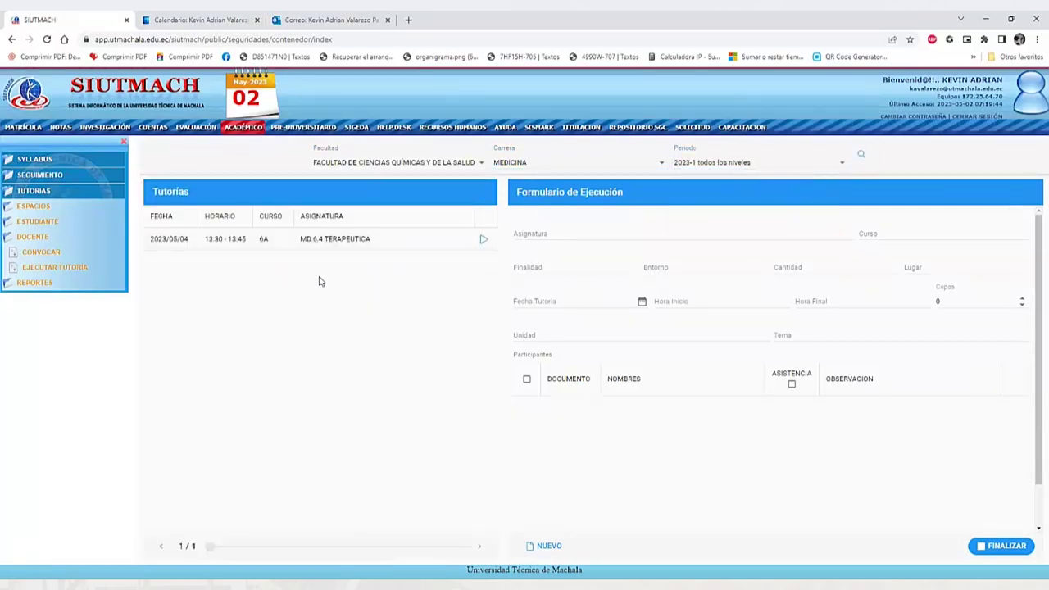
# Load the 2023/05/04 TERAPEUTICA session into the execution form and review its seats, quantity and participant options.
pyautogui.click(484, 239)
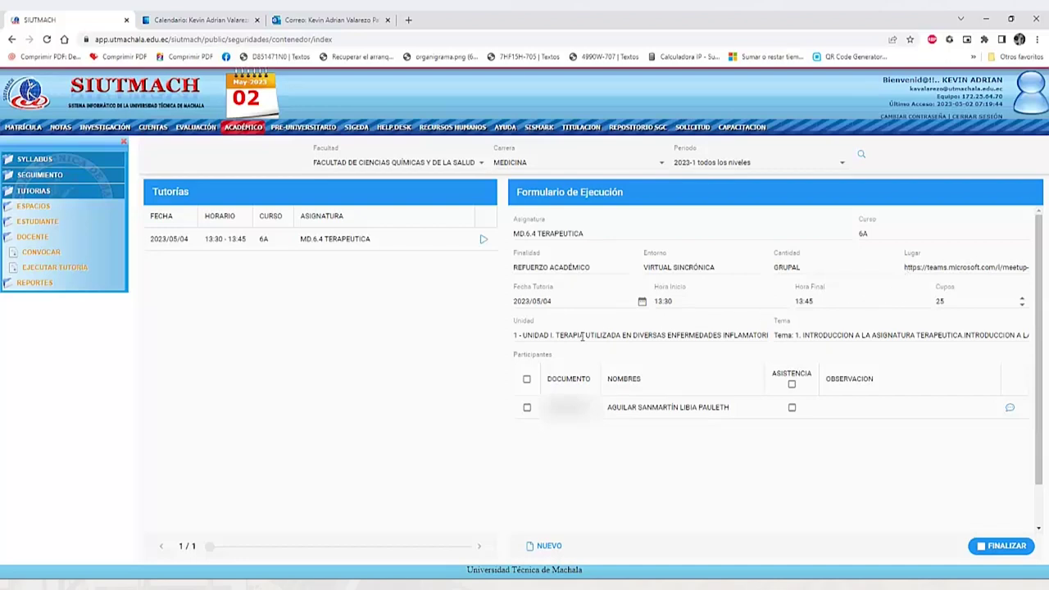
pyautogui.scroll(-2, 685, 436)
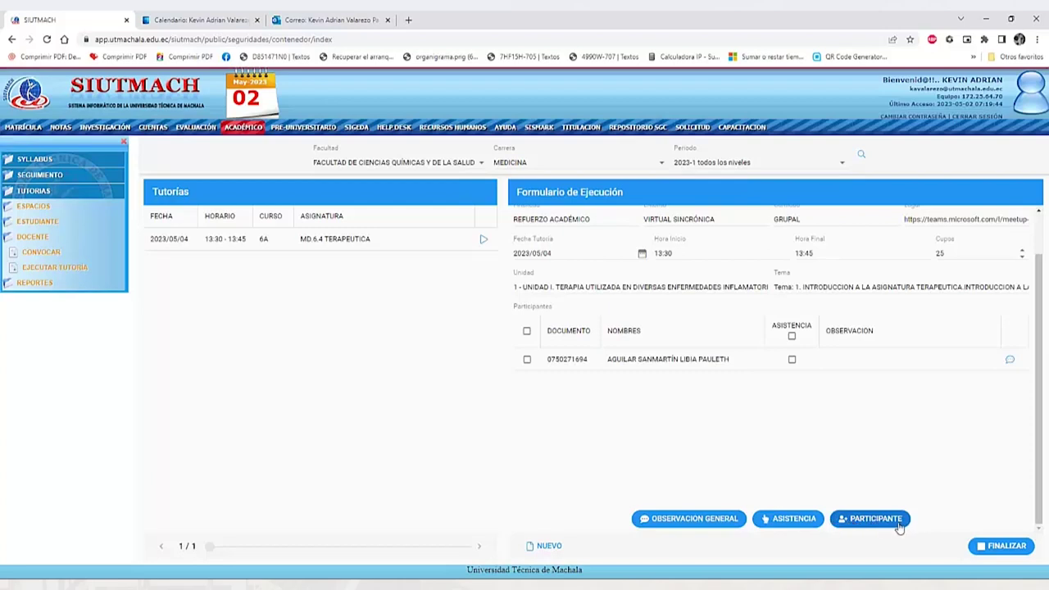
pyautogui.doubleClick(950, 253)
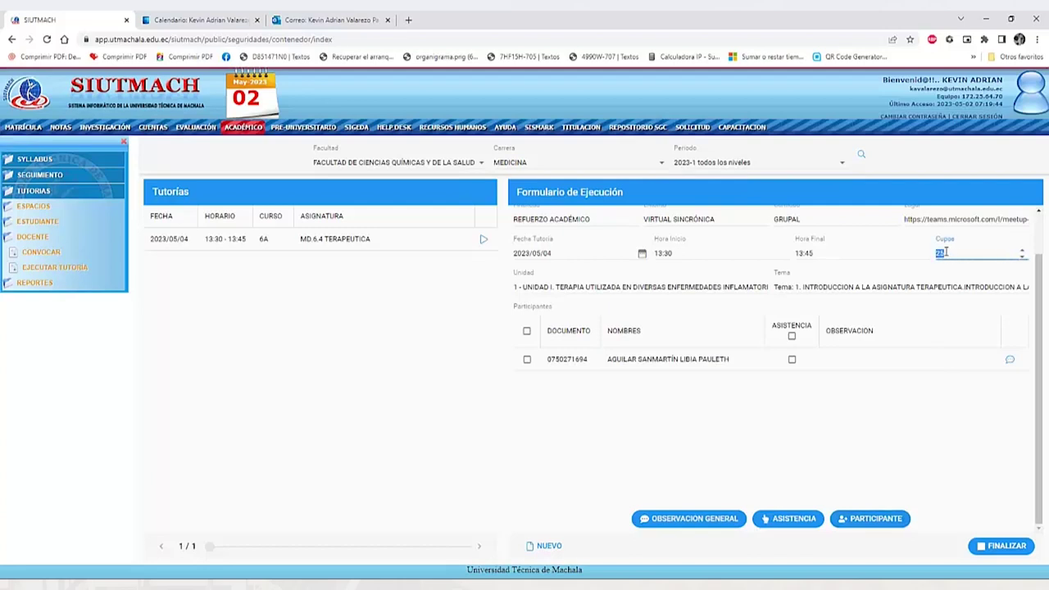
pyautogui.scroll(1, 945, 252)
pyautogui.moveTo(774, 263); pyautogui.dragTo(807, 266)
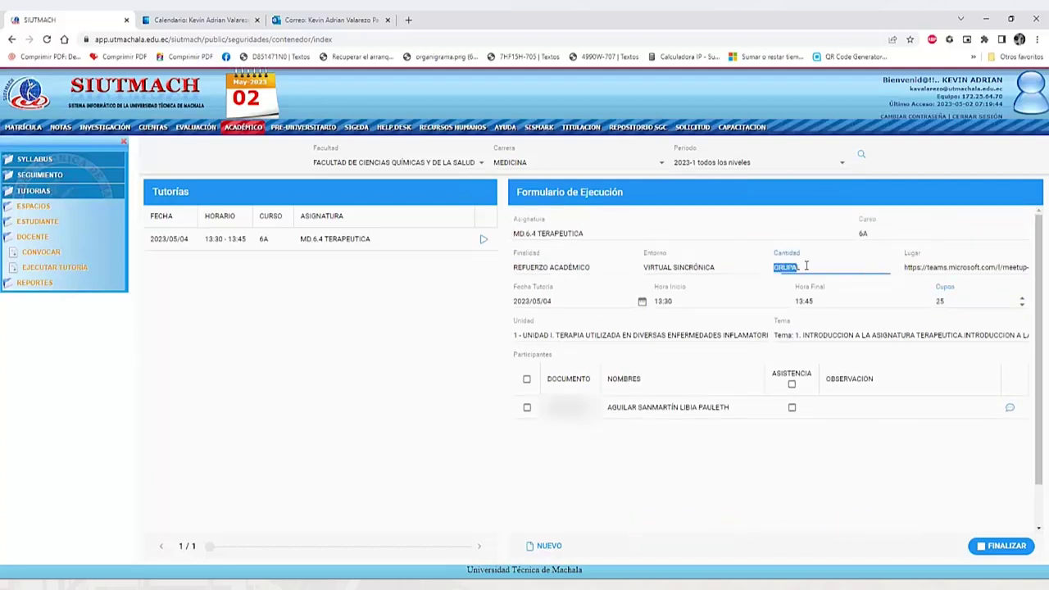
pyautogui.scroll(-1, 865, 287)
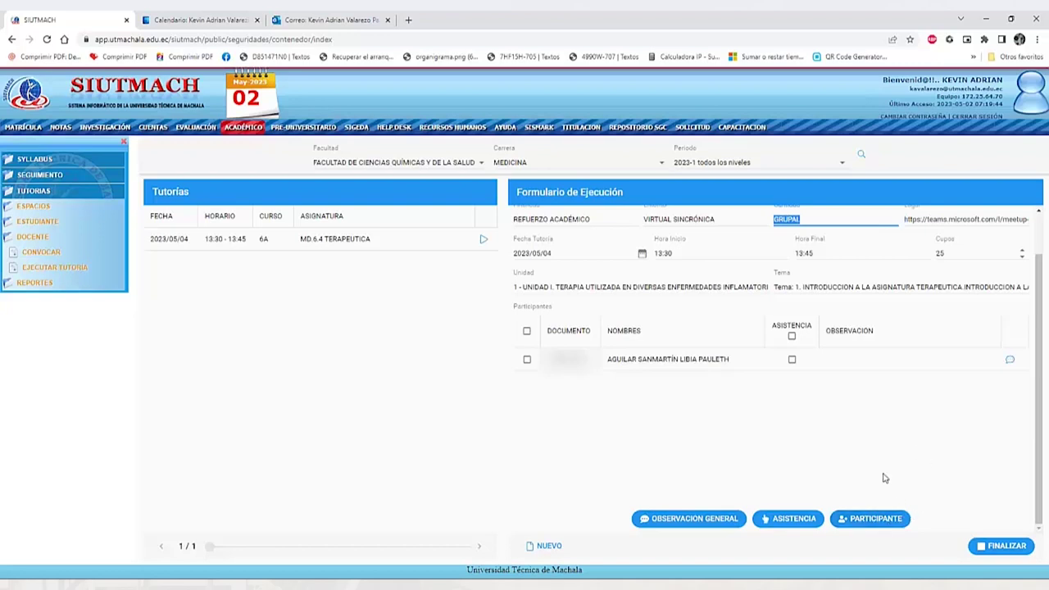
# Add the first student in the student list as a participant in the TERAPEUTICA tutoring session.
pyautogui.click(869, 520)
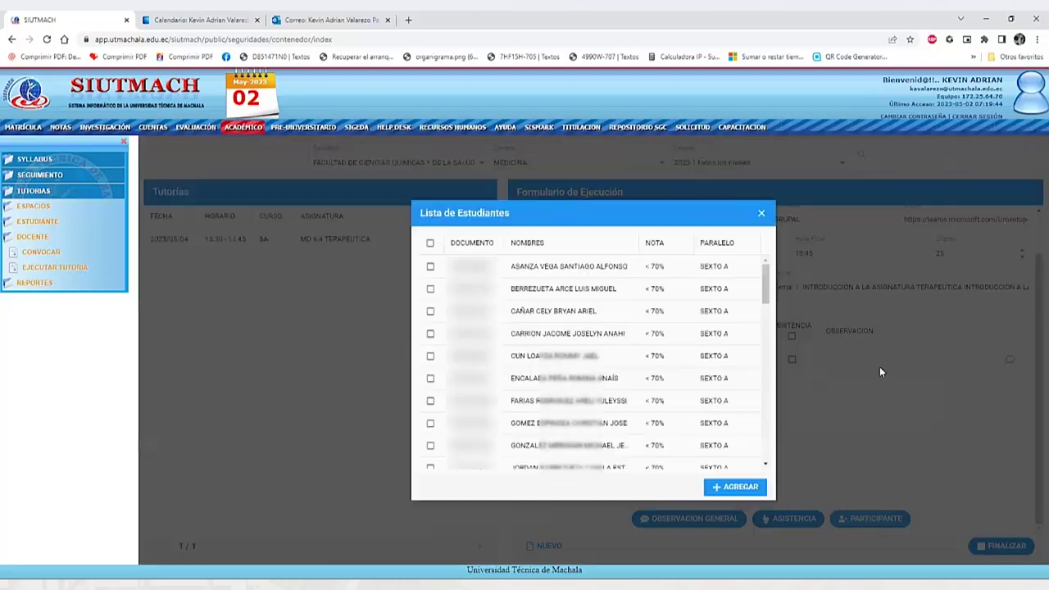
pyautogui.scroll(-2, 519, 289)
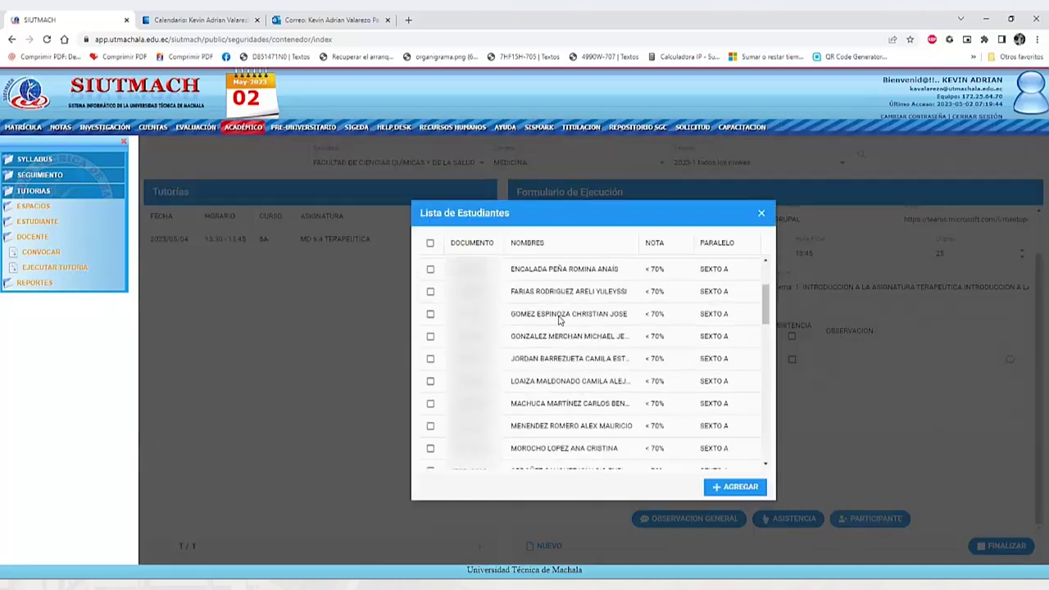
pyautogui.scroll(2, 560, 321)
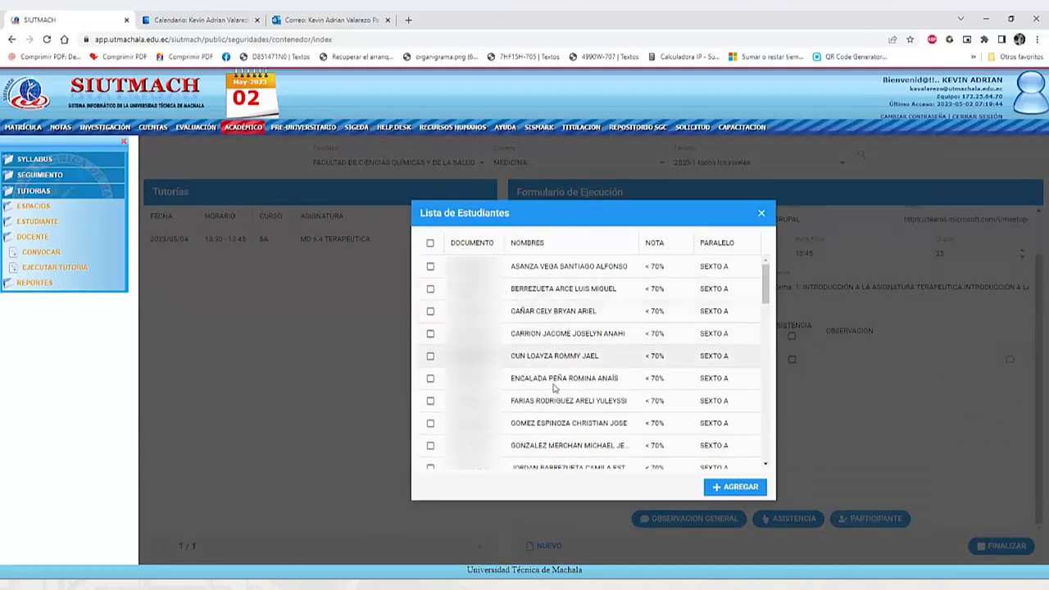
pyautogui.click(431, 267)
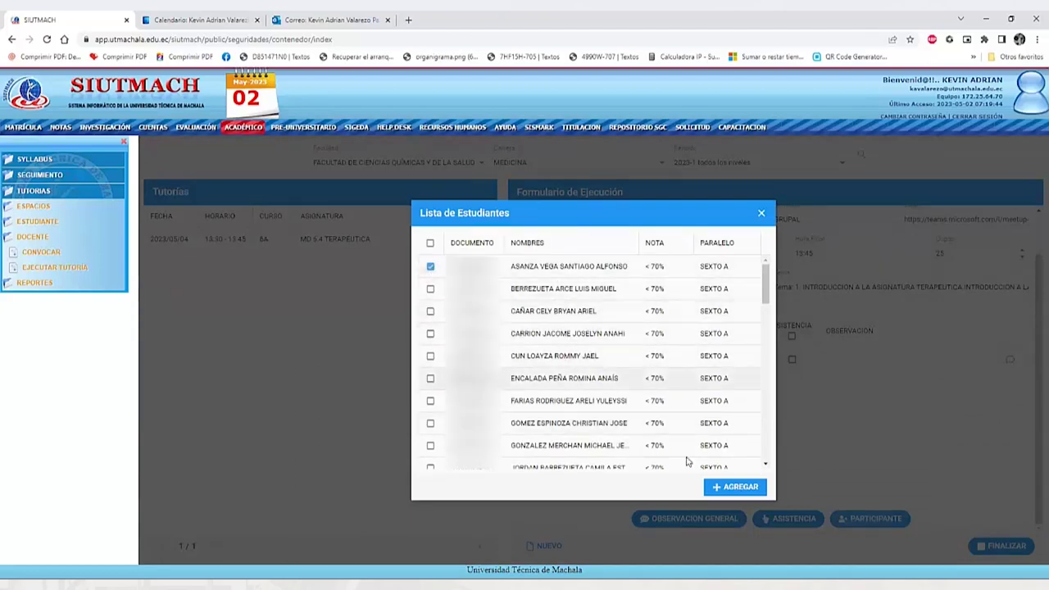
pyautogui.click(728, 489)
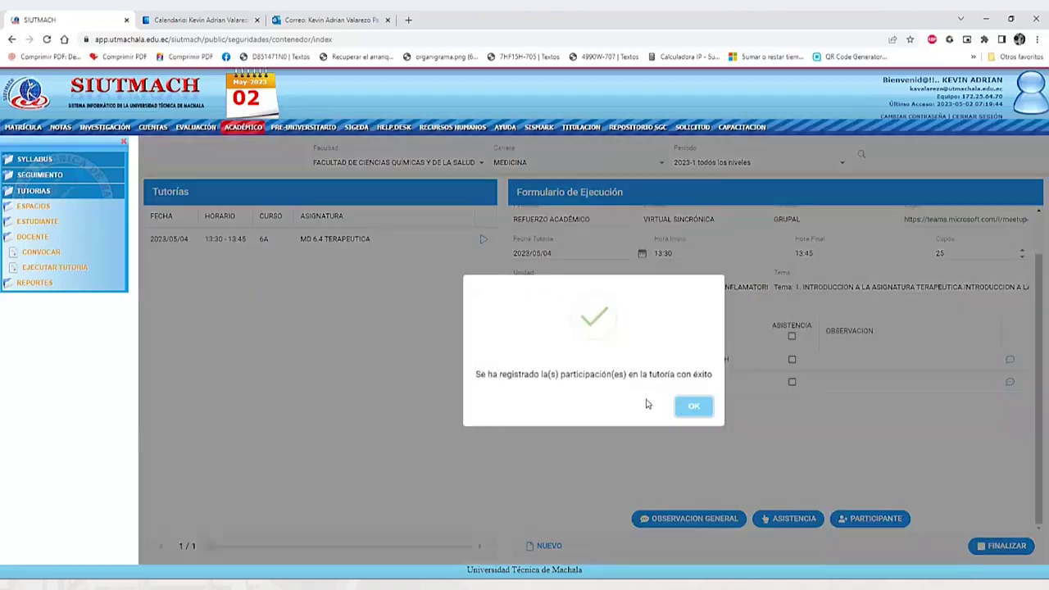
pyautogui.click(686, 411)
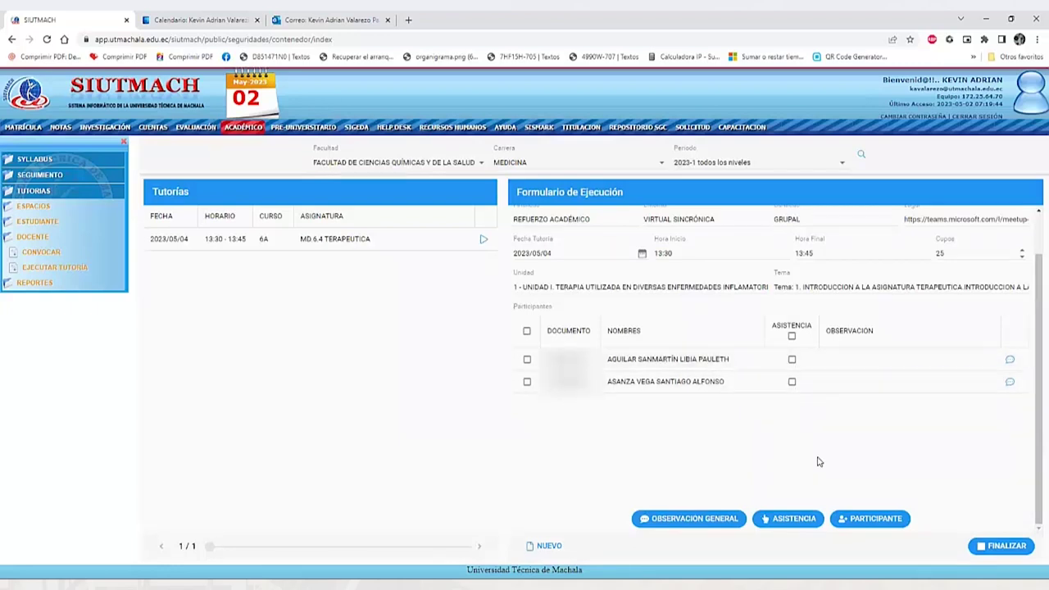
# Mark the first participant as present and register attendance for the TERAPEUTICA tutoring session.
pyautogui.click(792, 361)
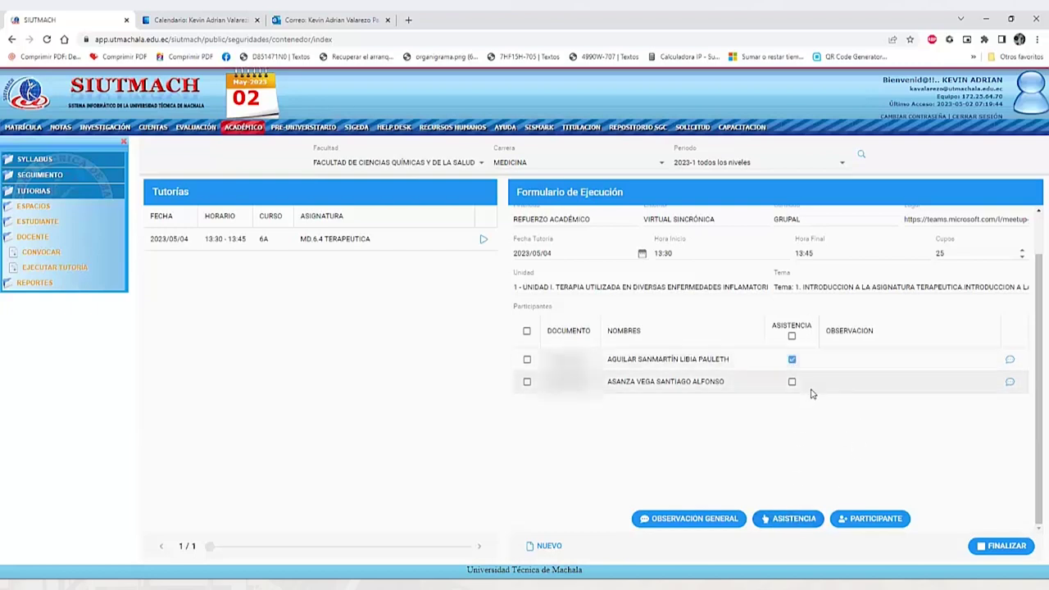
pyautogui.click(789, 520)
pyautogui.click(652, 418)
pyautogui.click(695, 407)
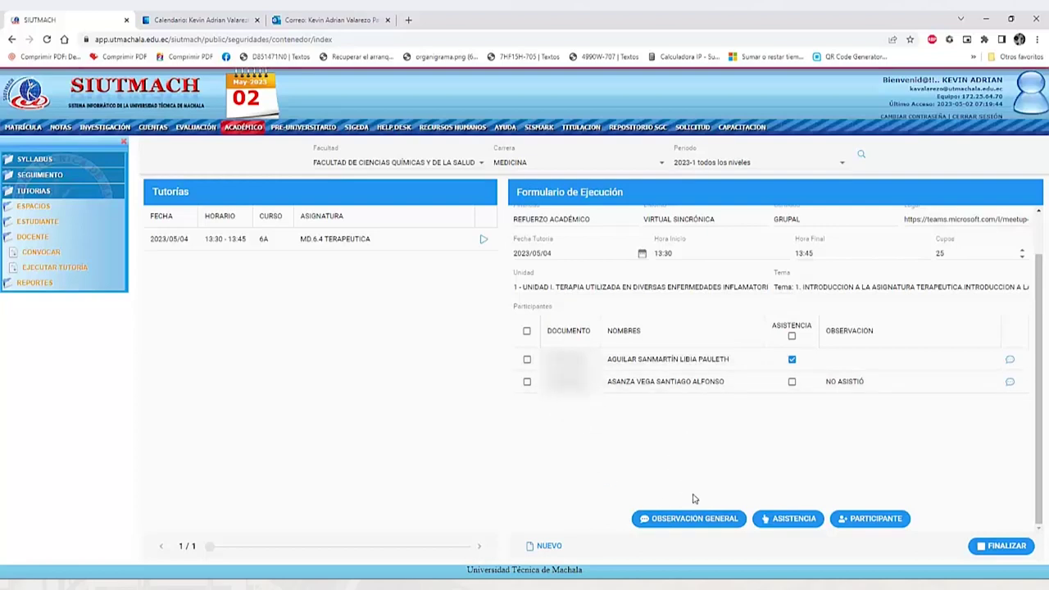
# Save the general observation "guardado de obs general" for the first participant in the TERAPEUTICA session.
pyautogui.click(527, 362)
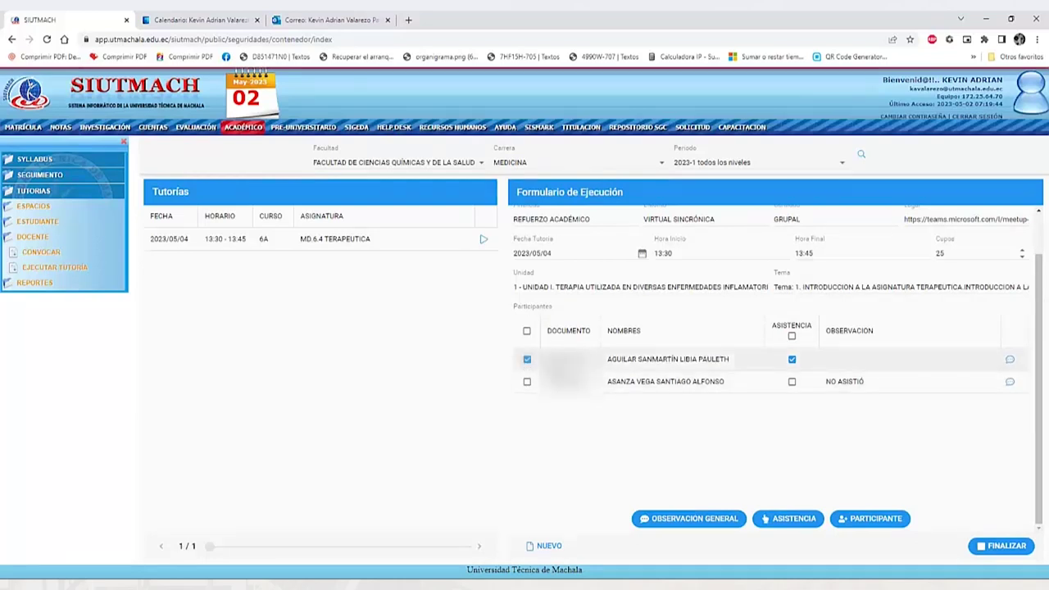
pyautogui.click(692, 519)
pyautogui.click(563, 378)
pyautogui.write('guardado ')
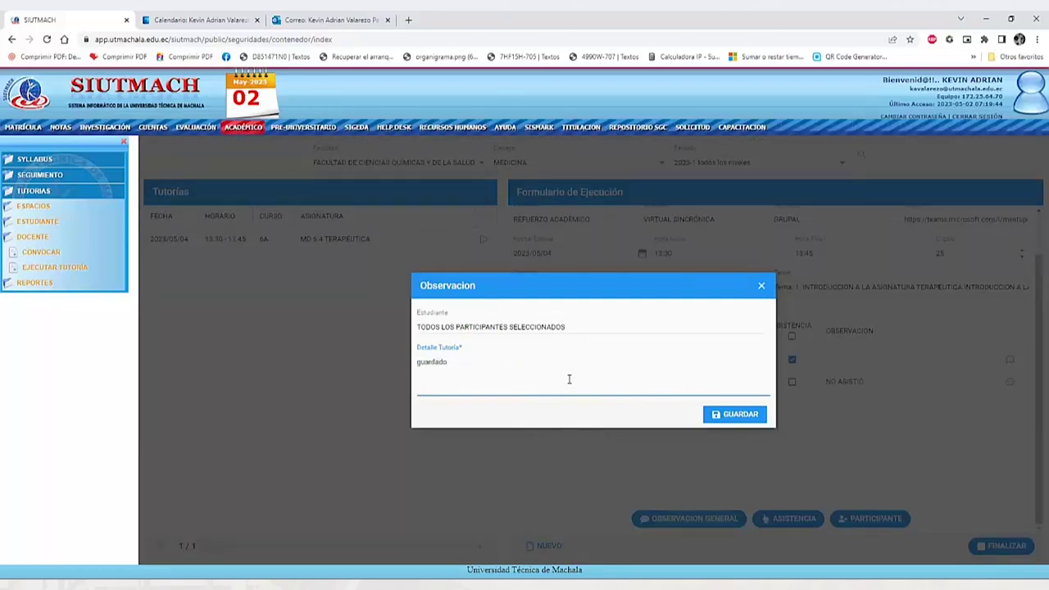
pyautogui.write('de obs ge')
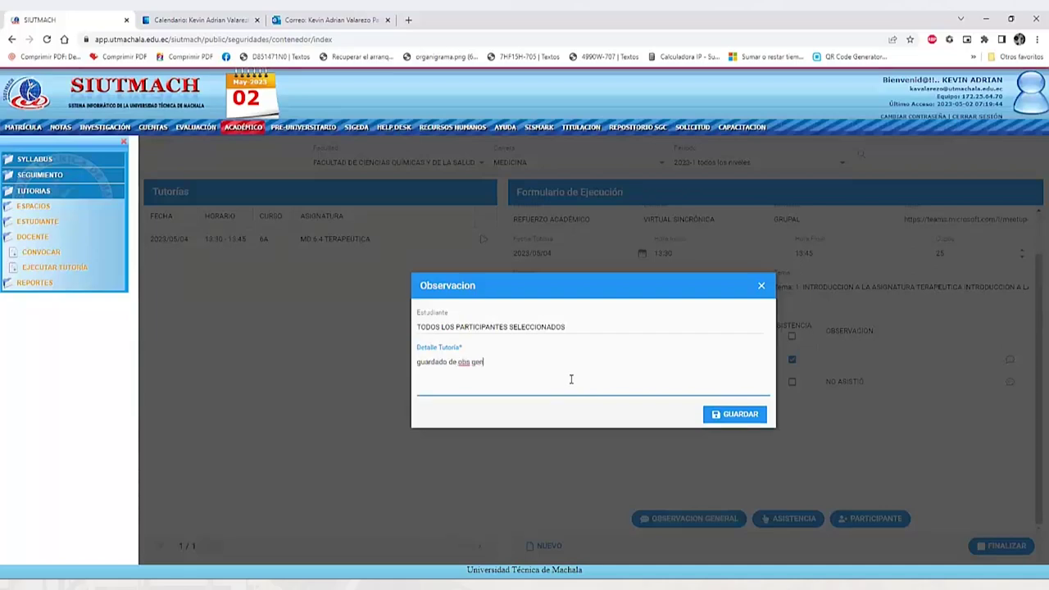
pyautogui.write('neral')
pyautogui.click(730, 414)
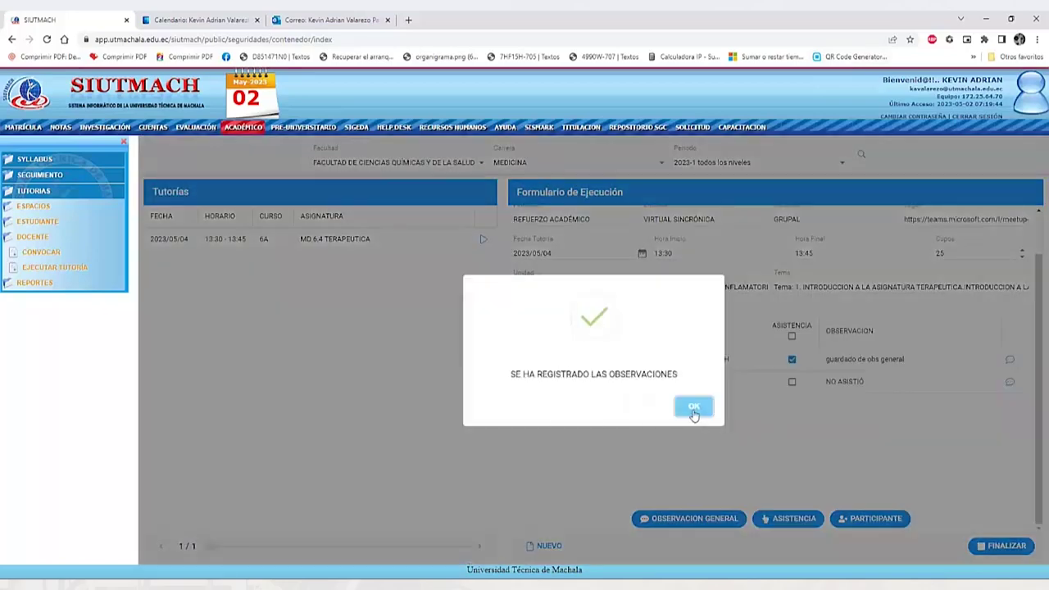
pyautogui.click(694, 408)
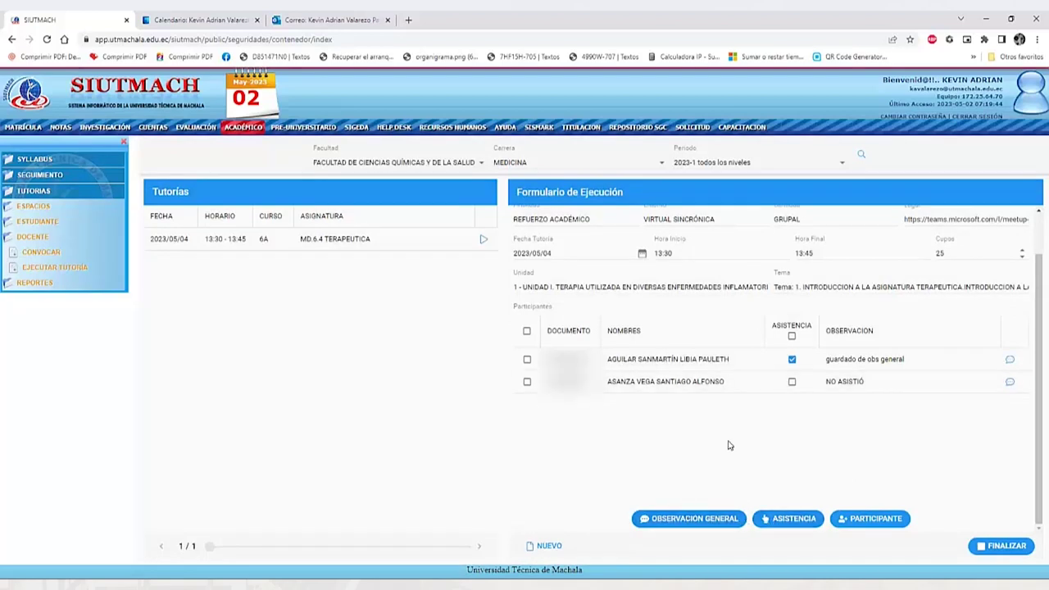
# Finalize the 2023/05/04 TERAPEUTICA tutoring session and confirm its closure.
pyautogui.click(1006, 546)
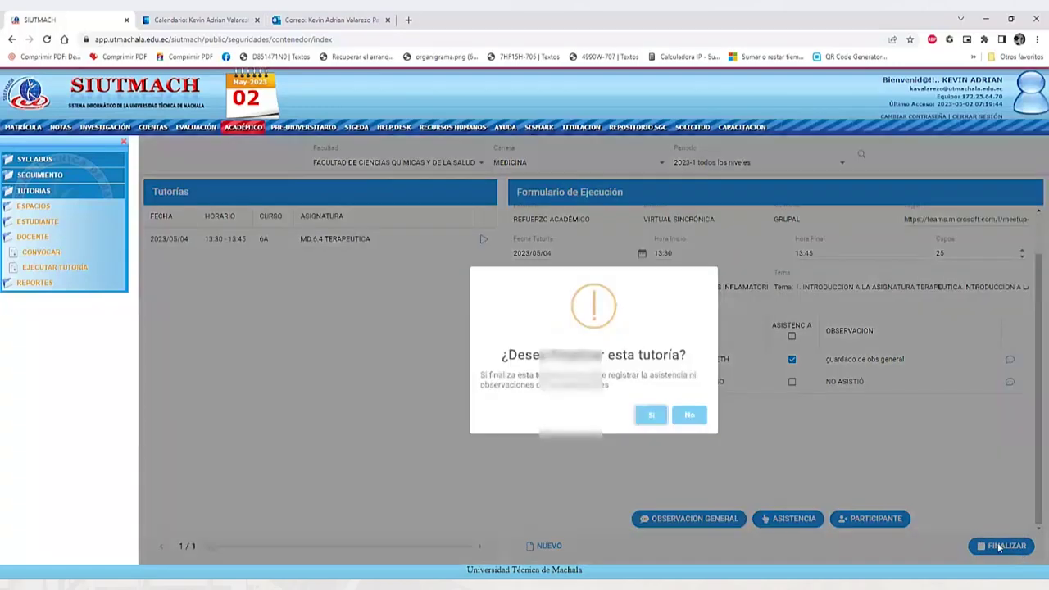
pyautogui.click(656, 421)
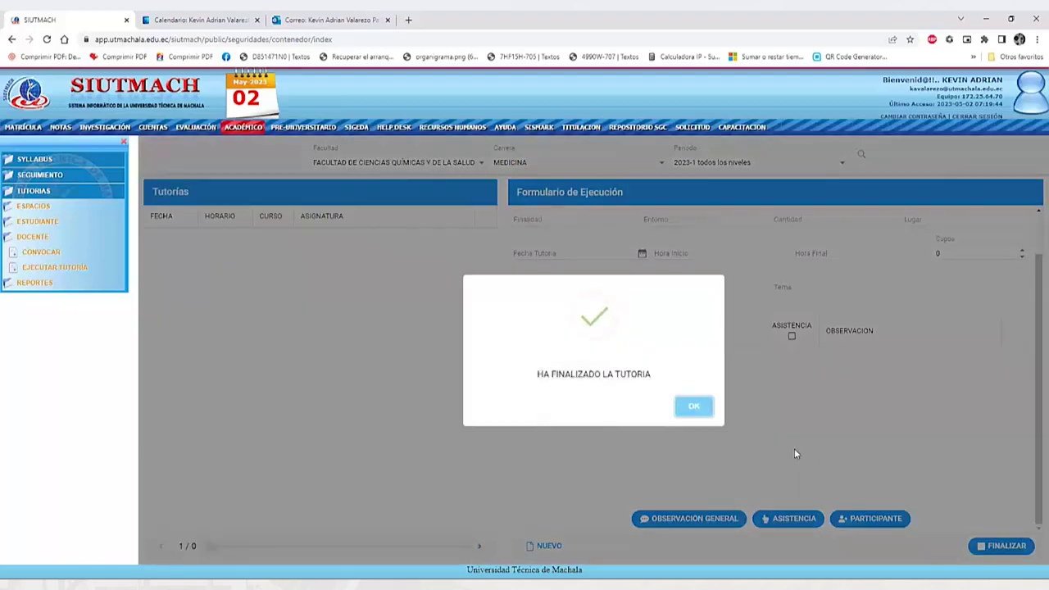
pyautogui.click(689, 407)
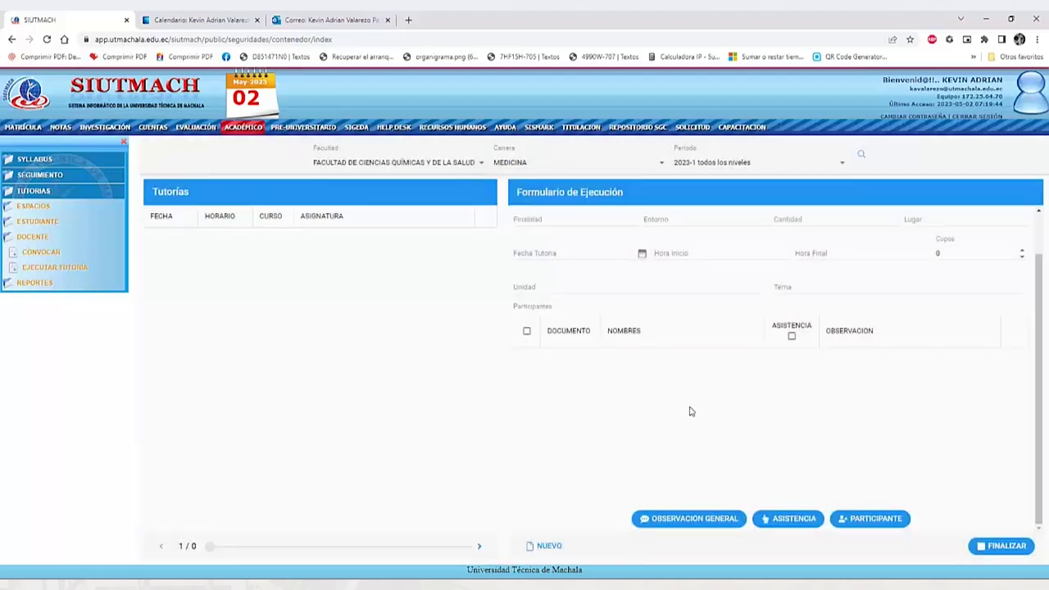